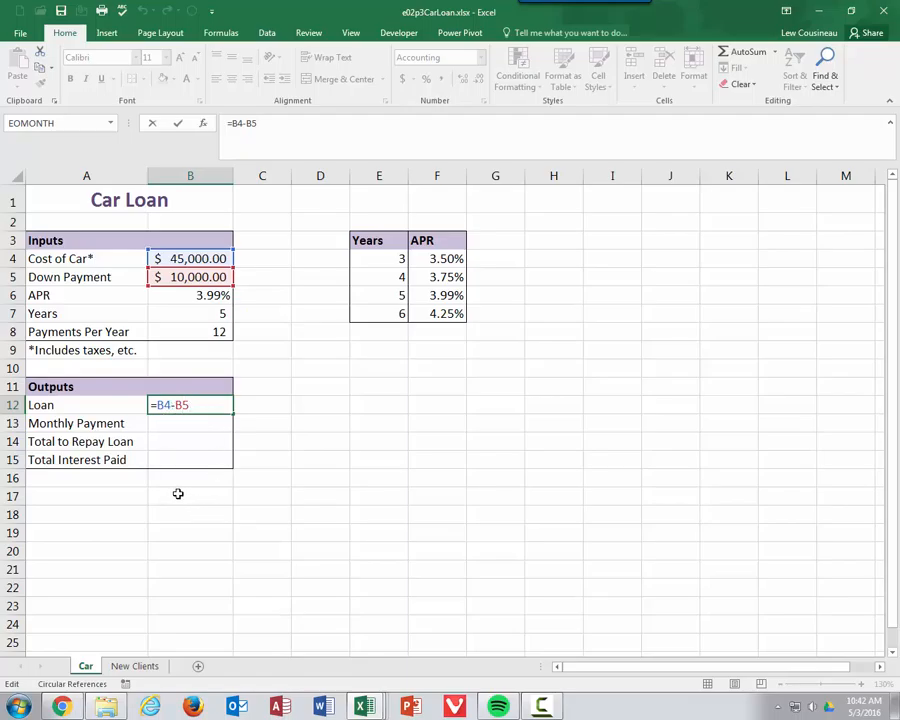
Step: Commit =B4-B5 in Loan cell B12 so it shows $35,000.00
key("ctrl+Return")
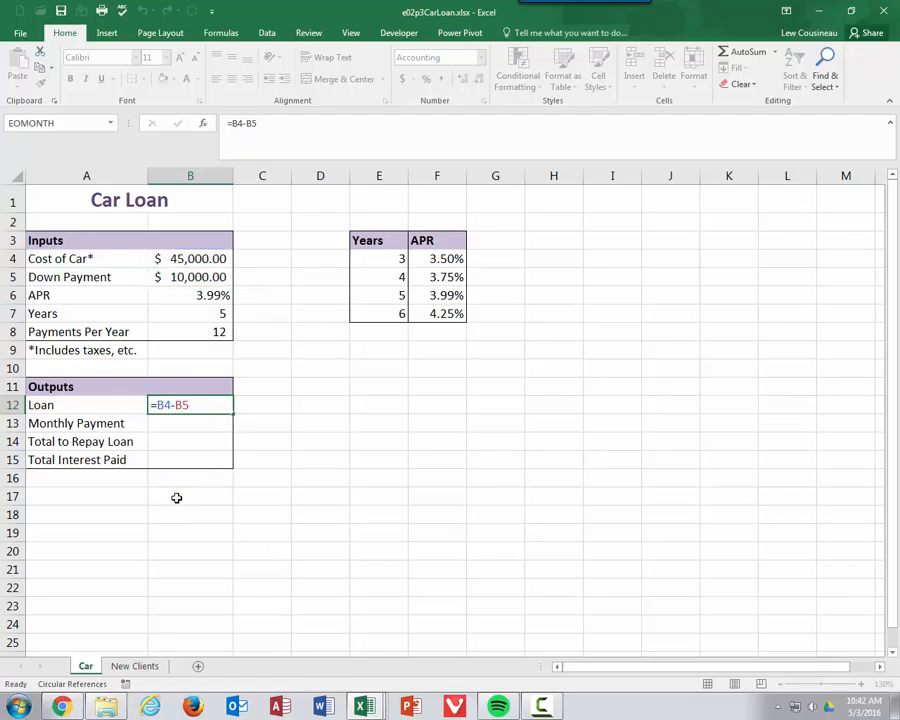
left_click(201, 256)
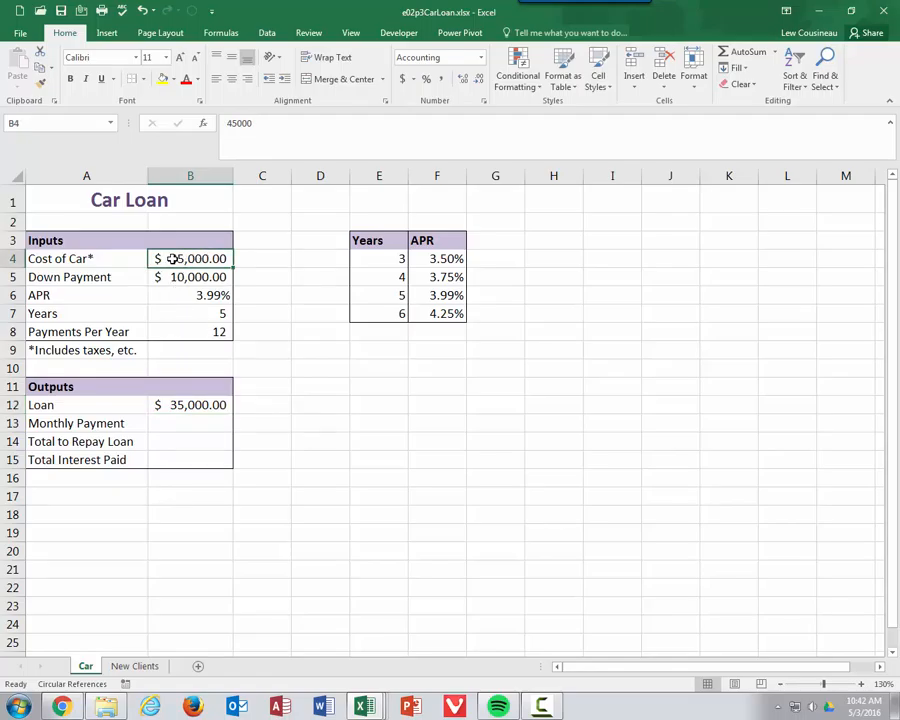
Step: Name cell B4 Cost_of_Car through the Name Box and confirm the name
left_click(42, 126)
type("Cost_of_Car")
key("Return")
left_click(195, 277)
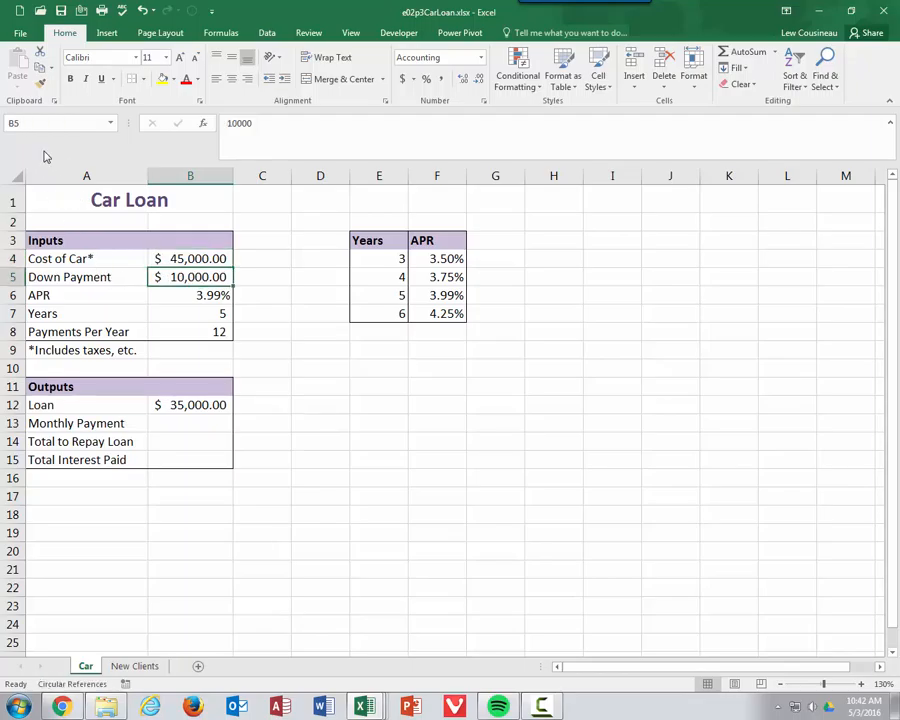
left_click(178, 258)
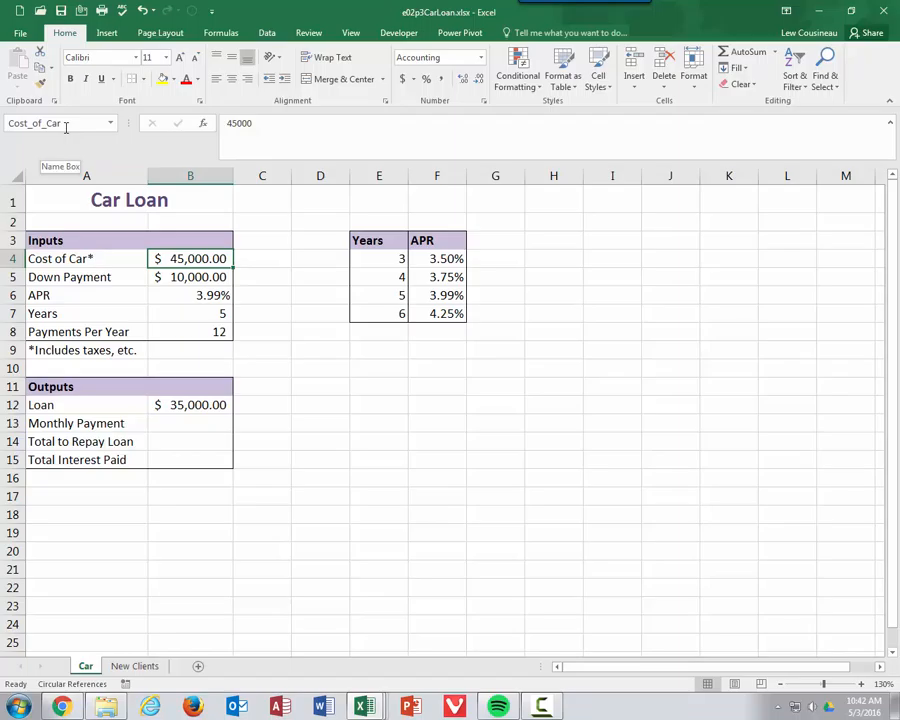
Step: Step through input cells B5 to B8 to check which names they carry
left_click(186, 277)
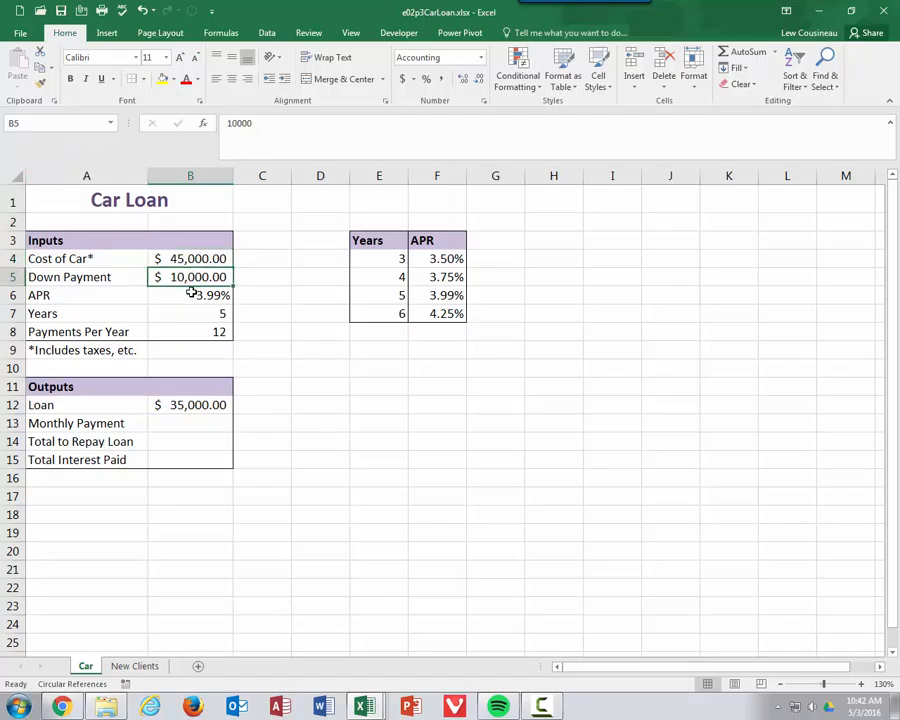
left_click(193, 292)
left_click(195, 312)
left_click(198, 331)
left_click(189, 277)
left_click(191, 292)
left_click(46, 125)
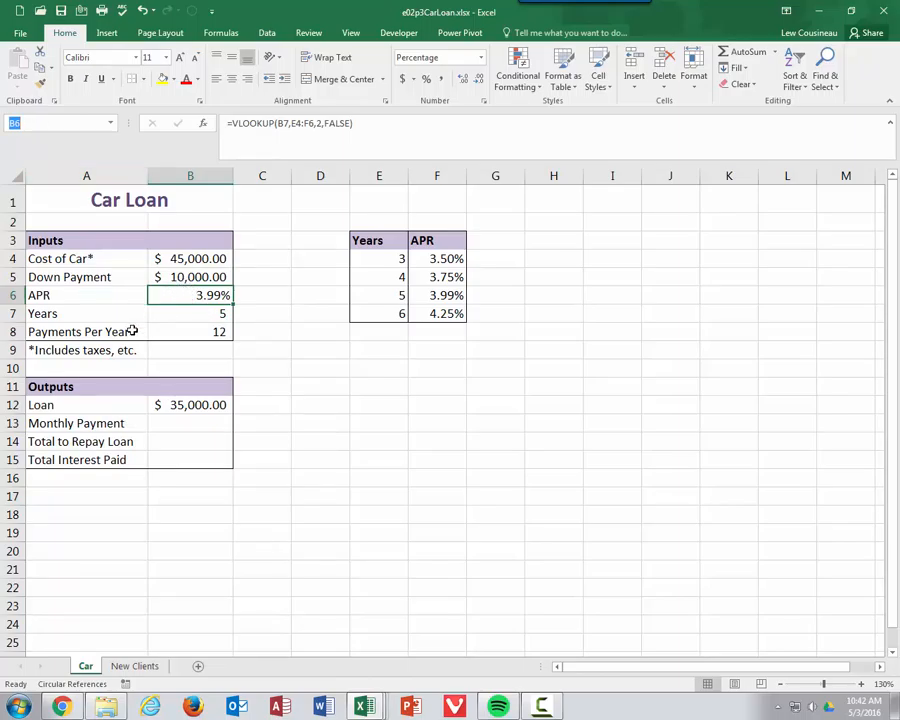
Step: Select the input labels and values in A5:B8
left_click_drag(70, 276, 176, 333)
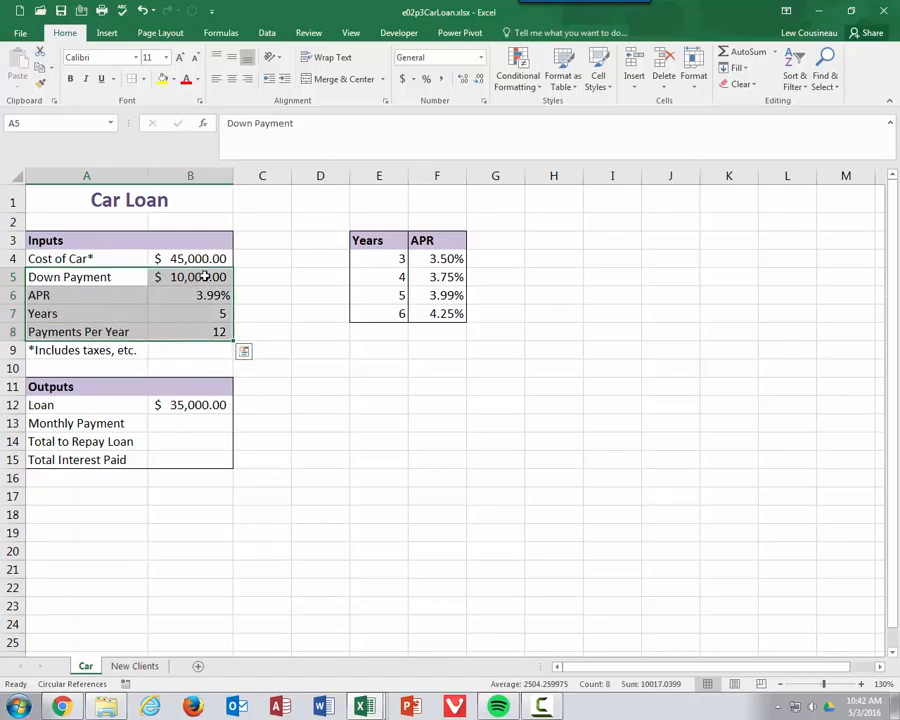
left_click_drag(204, 277, 237, 332)
left_click_drag(74, 275, 156, 326)
left_click(225, 35)
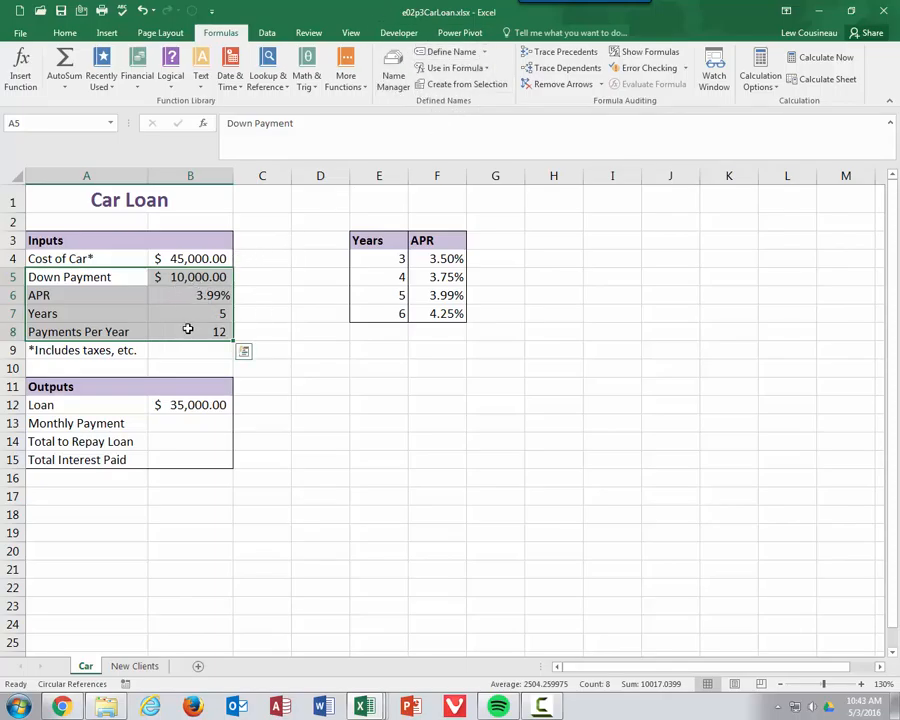
Step: Create Down_Payment, APR, Years and Payments_Per_Year names from the left-column labels, then check each
left_click(476, 88)
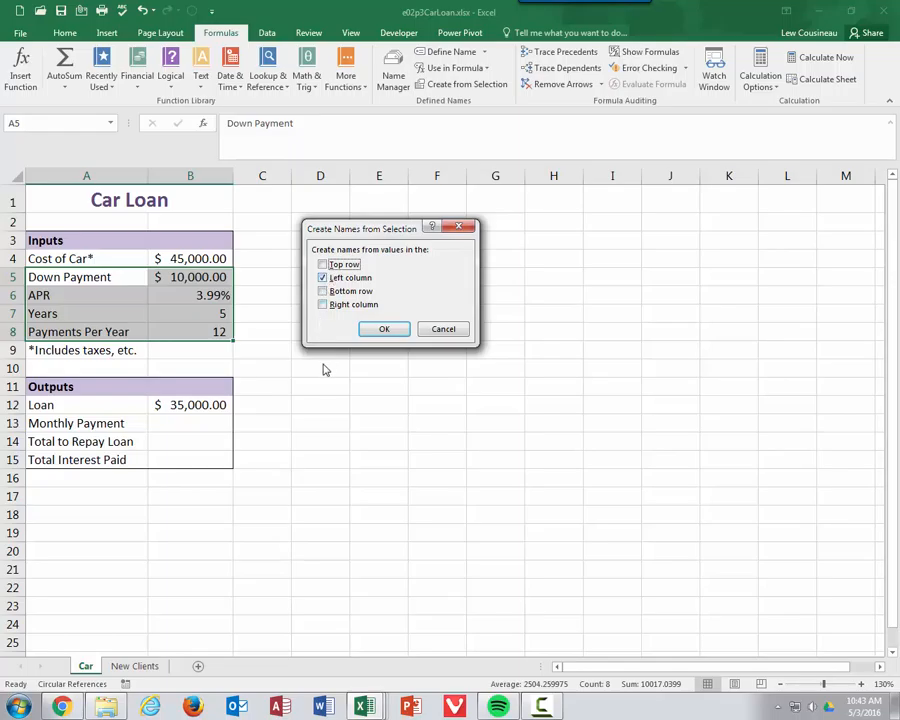
left_click(386, 330)
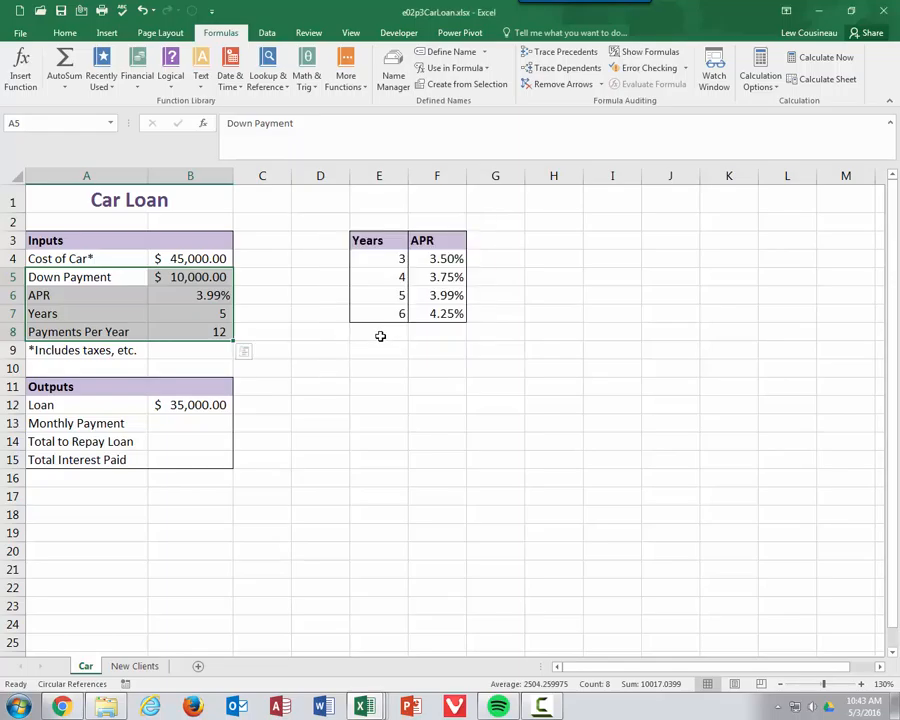
left_click(215, 278)
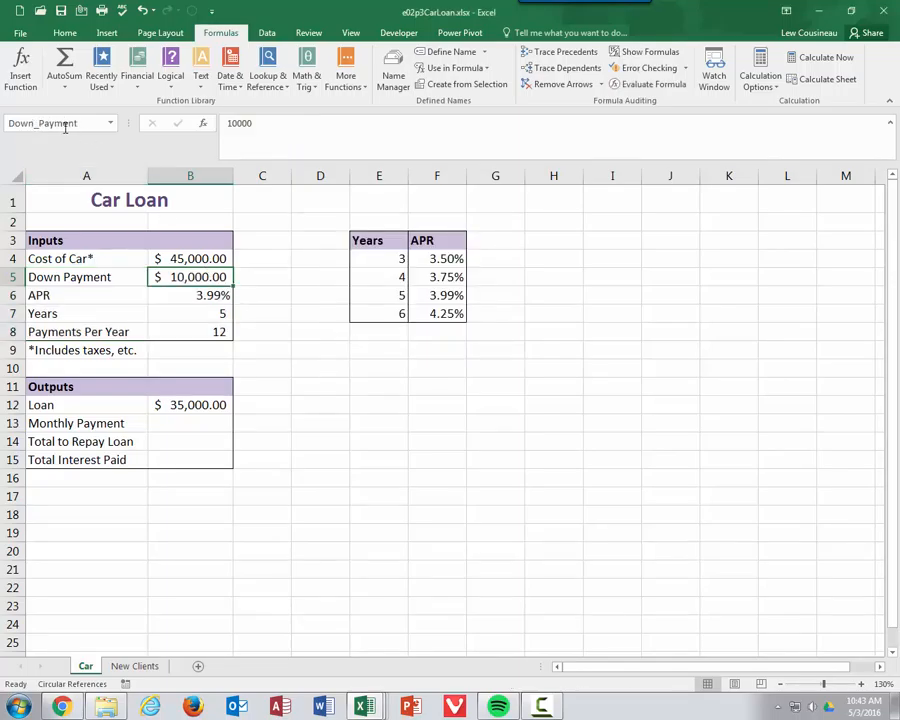
left_click(201, 295)
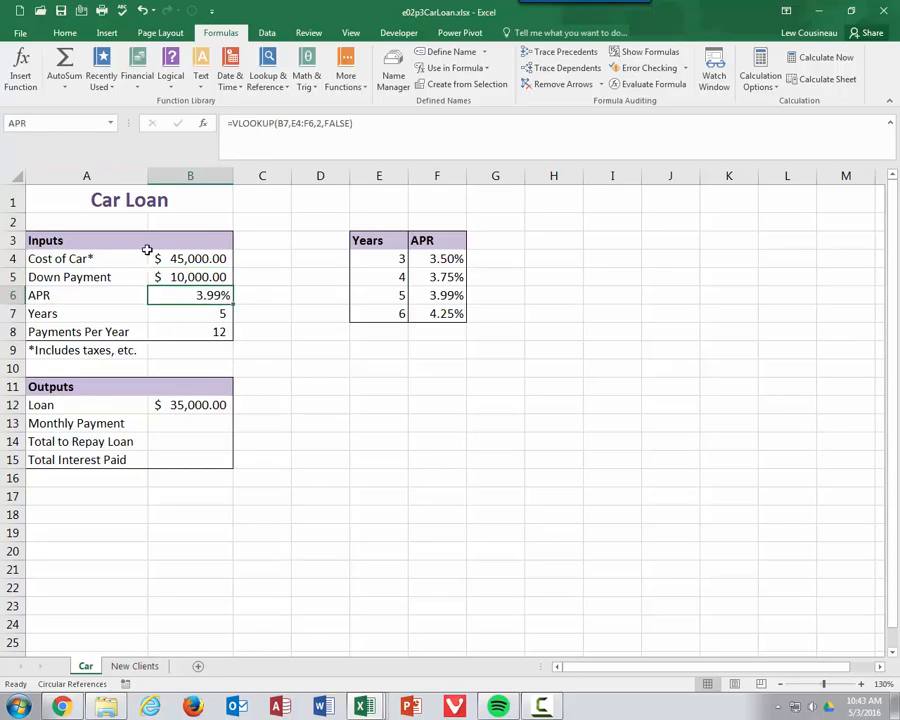
left_click(193, 312)
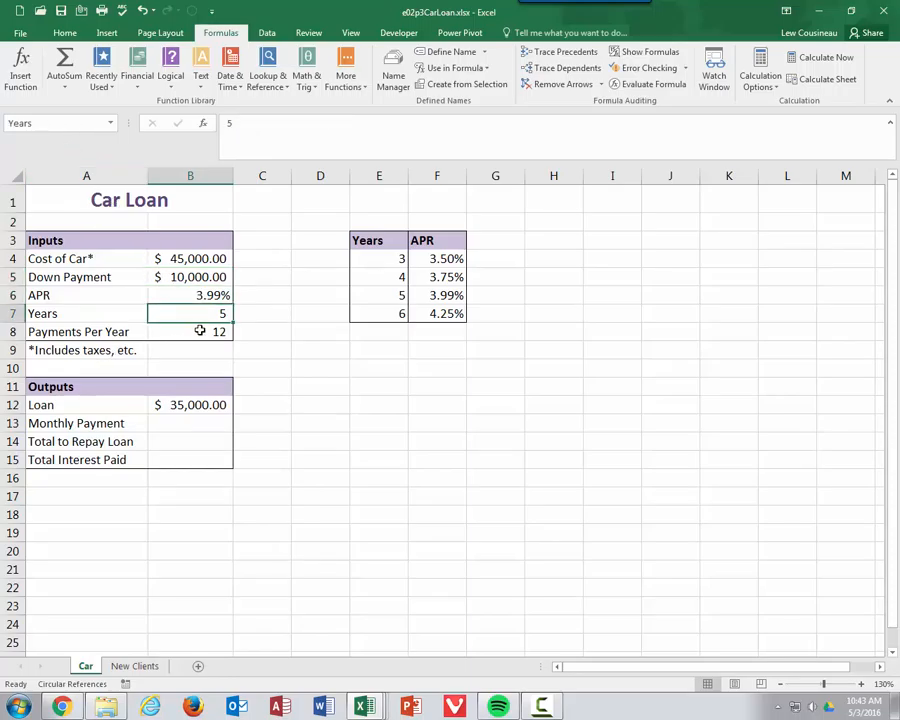
left_click(201, 331)
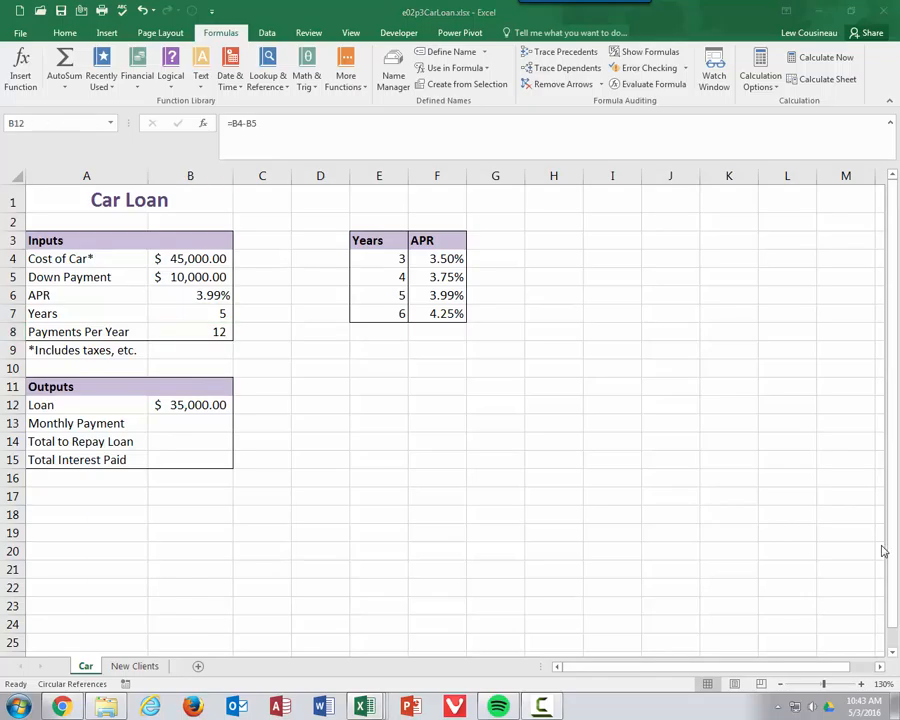
left_click(177, 410)
left_click(187, 430)
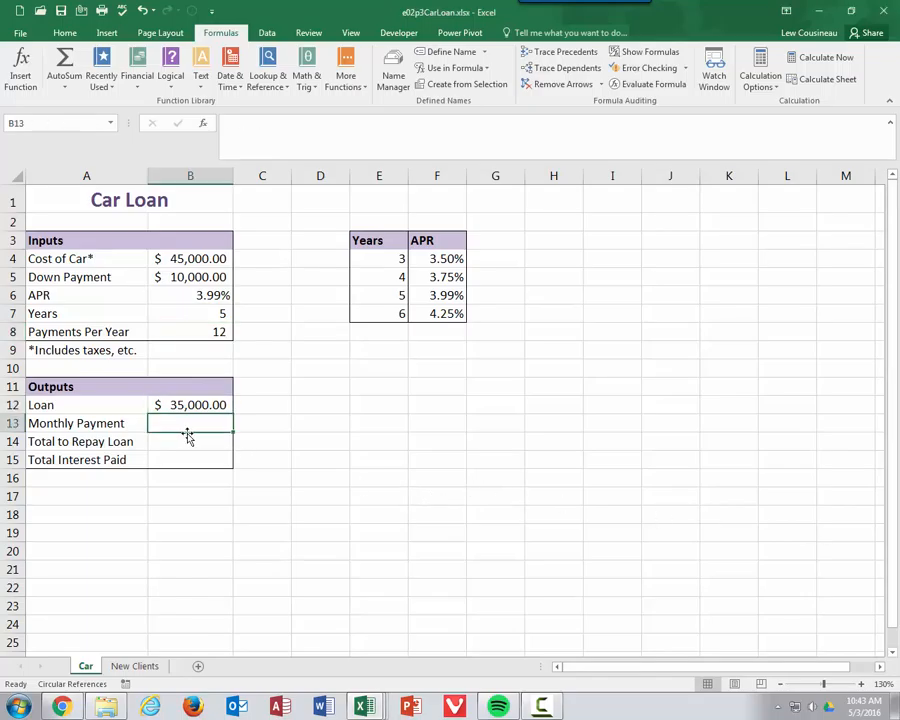
Step: Enter =PMT(APR/Payments_Per_Year,Years*Payments_Per_Year,B12) in B13, giving ($644.42)
type("=")
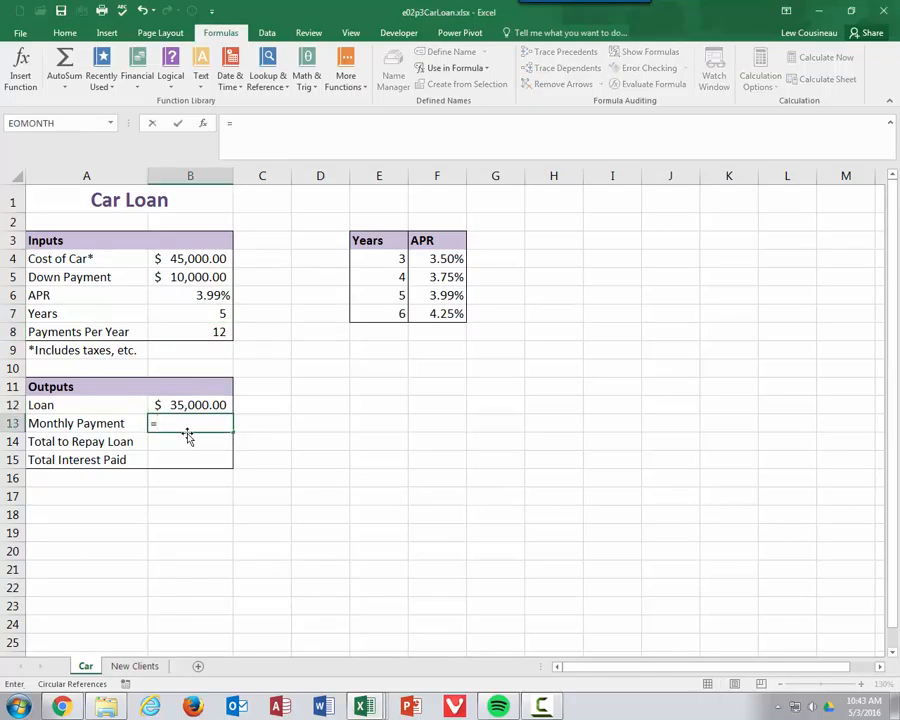
type("PMT(")
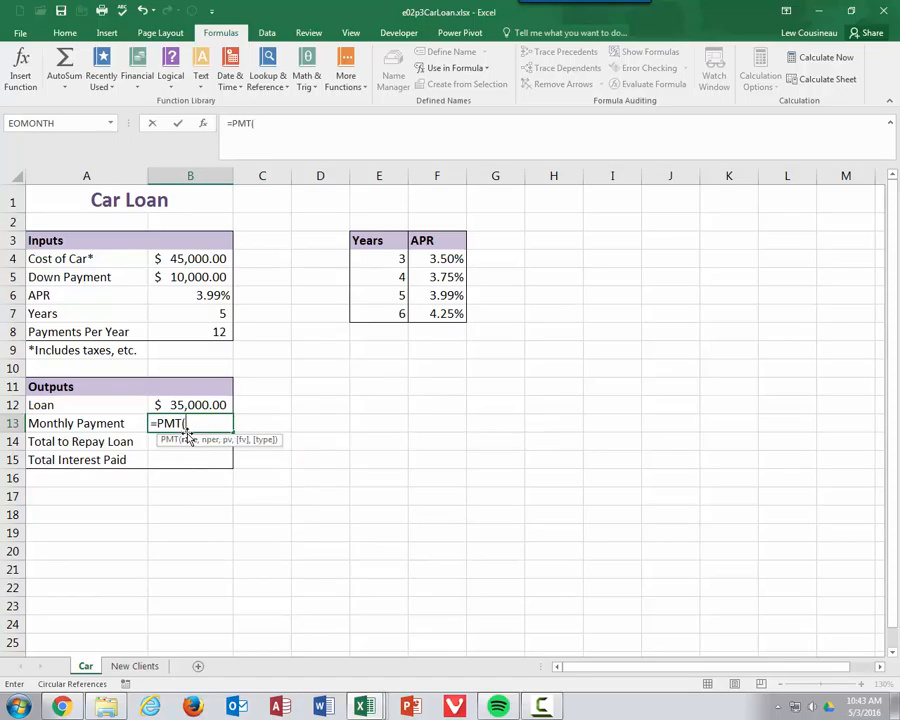
left_click(204, 295)
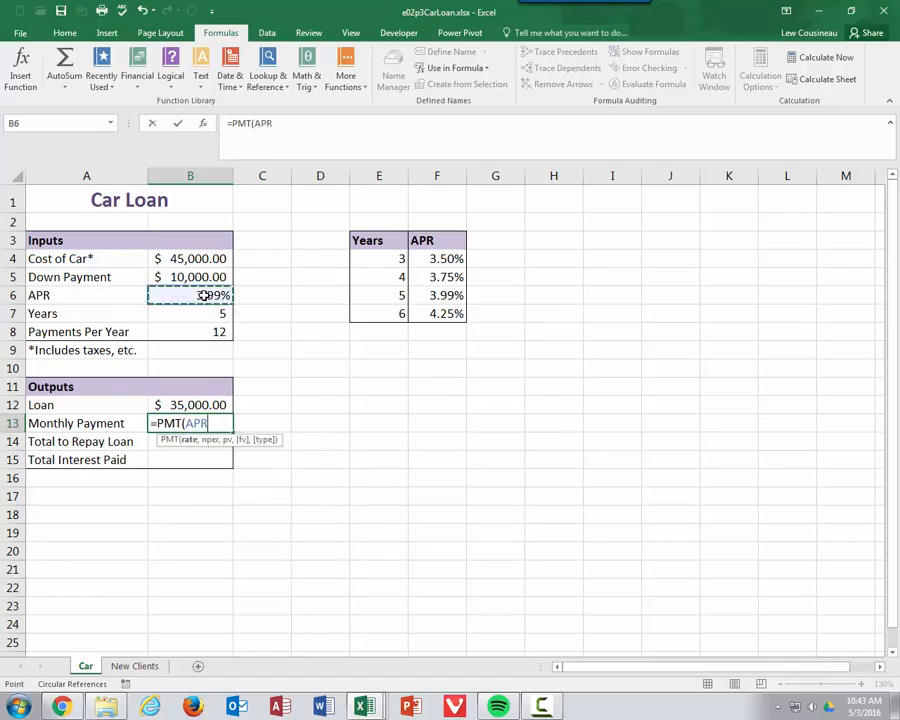
type("/")
left_click(219, 331)
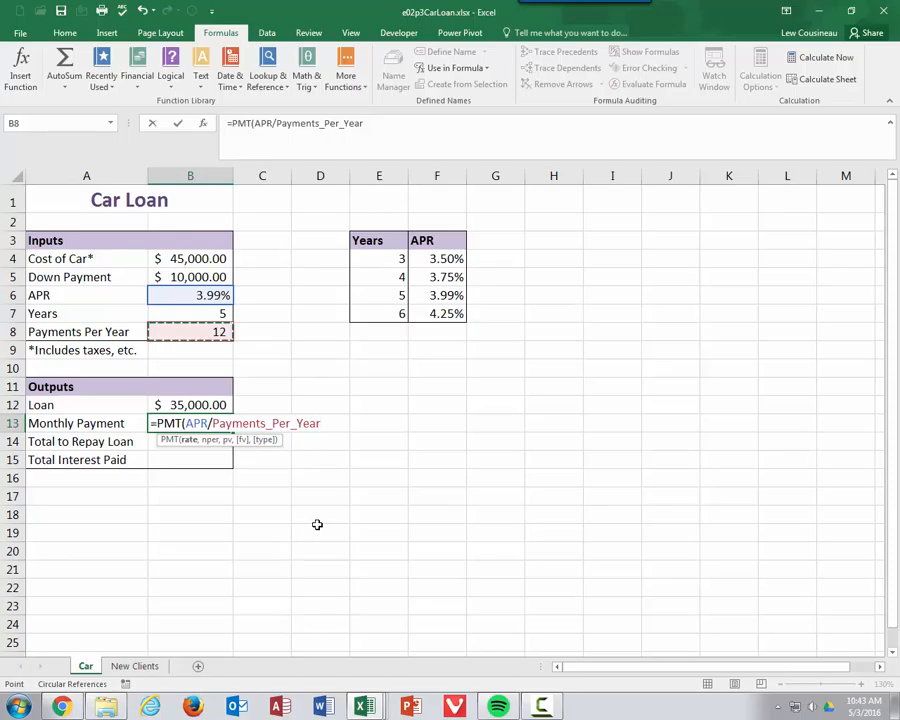
type(",")
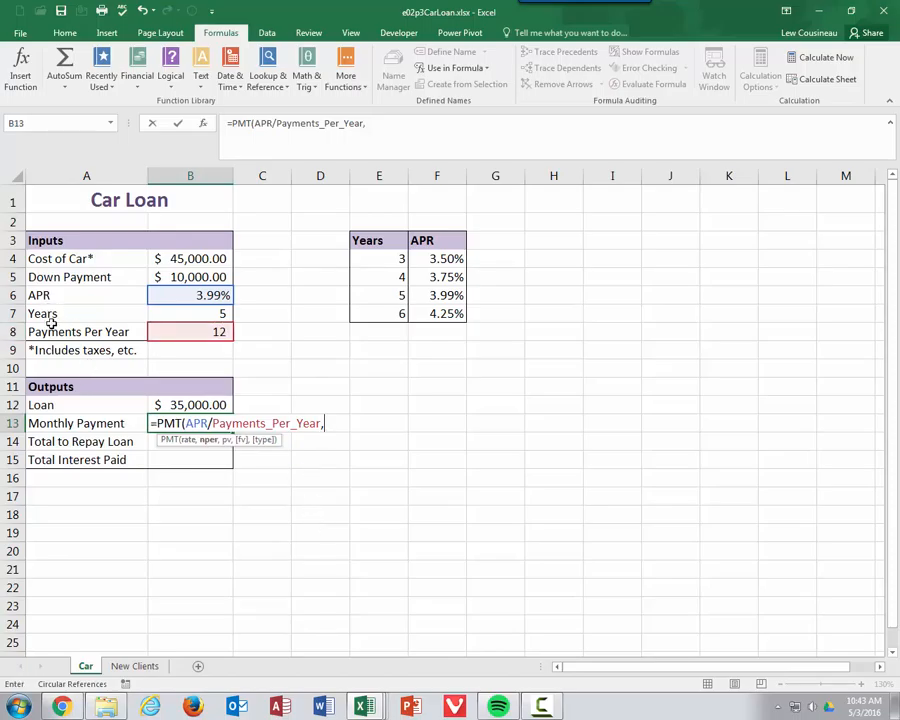
left_click(207, 314)
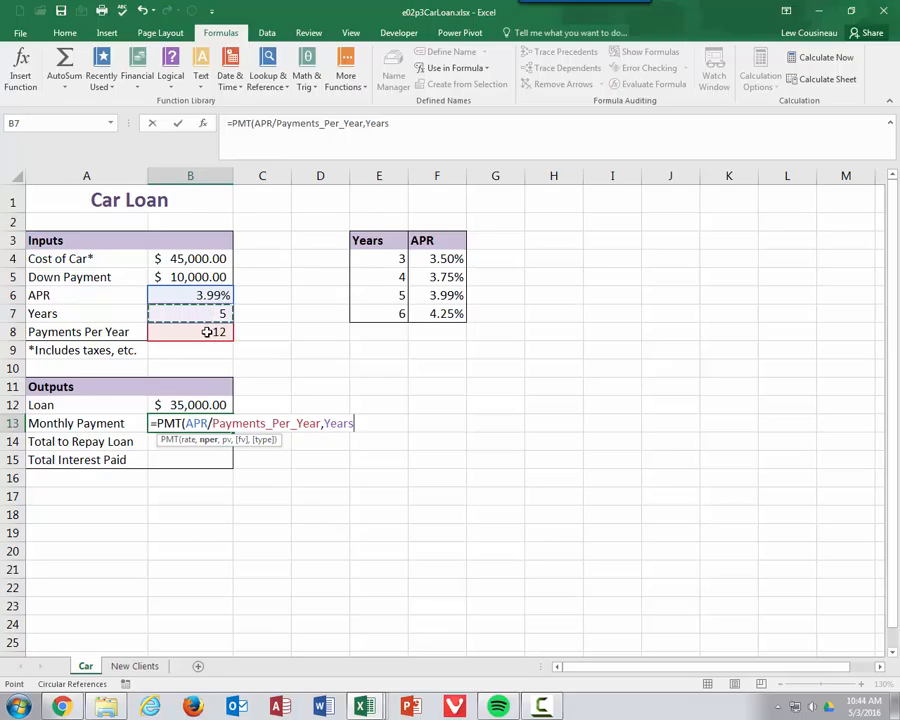
type("*")
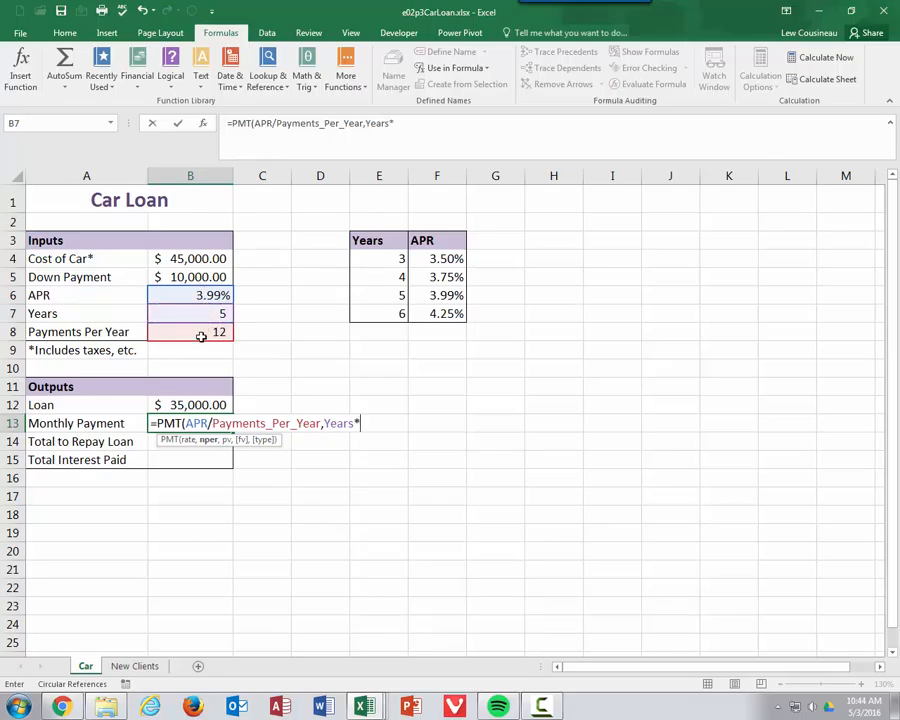
left_click(202, 335)
type(",")
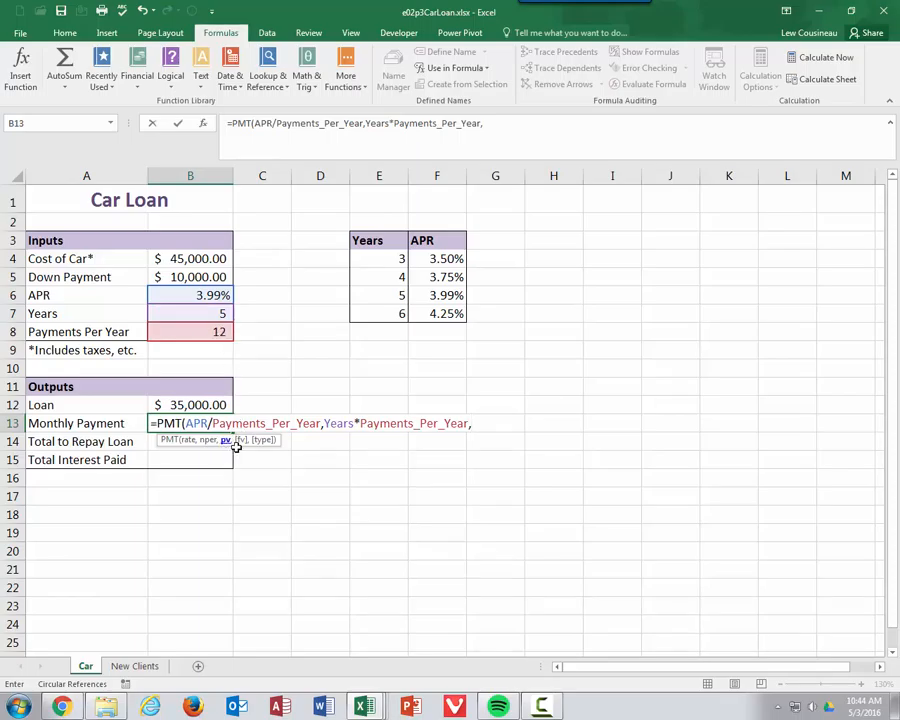
left_click(205, 404)
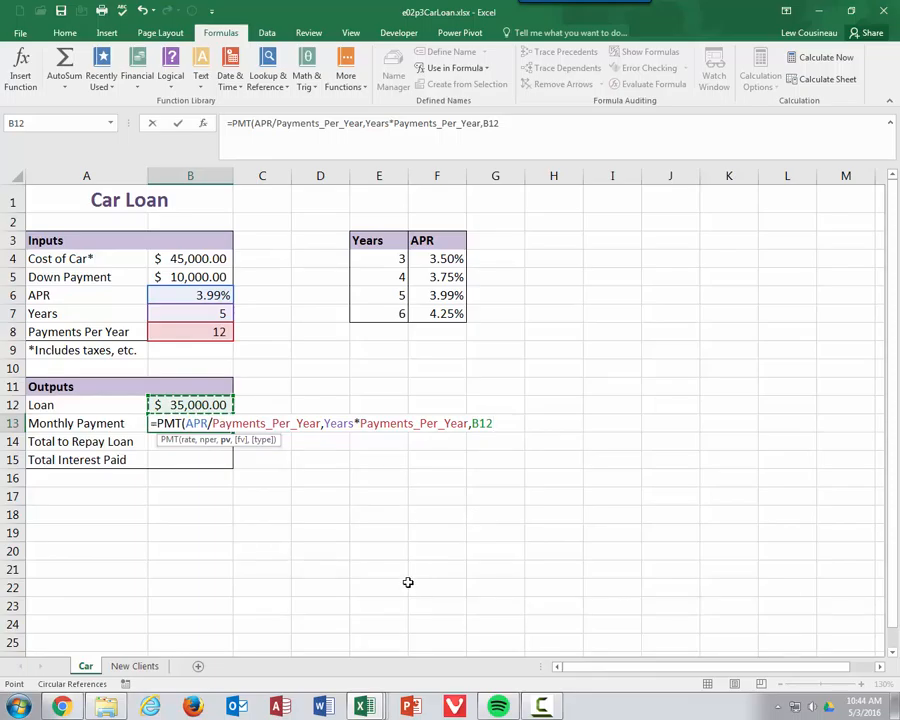
type(")")
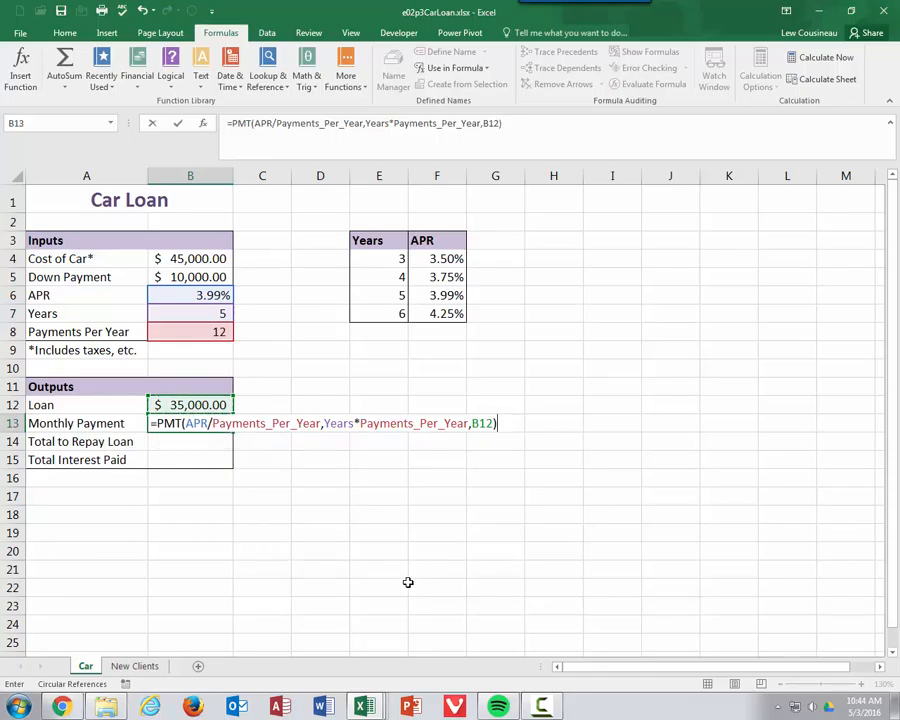
key("Return")
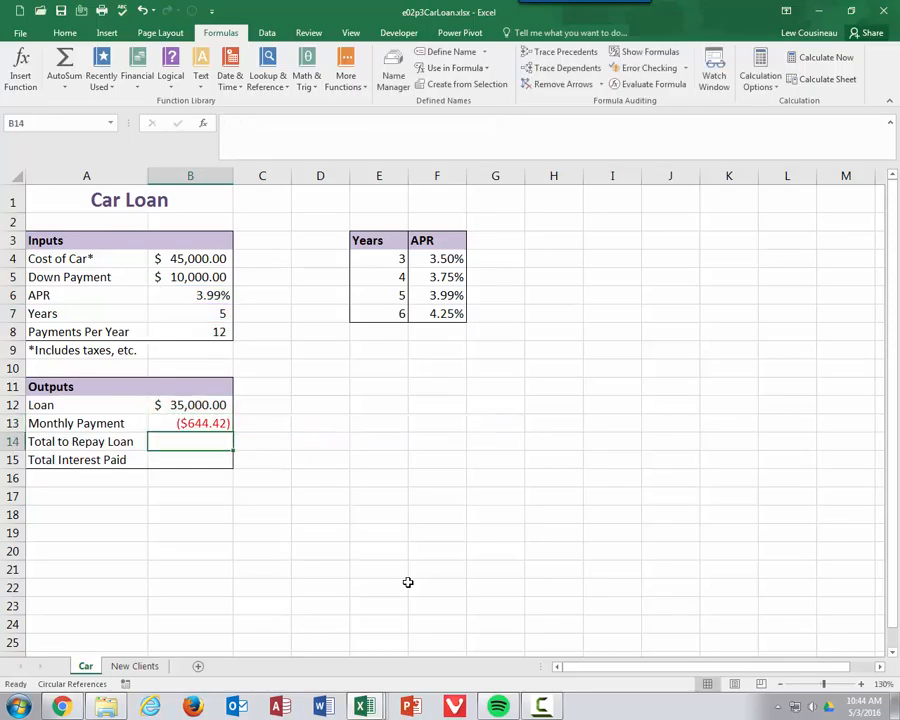
left_click(208, 428)
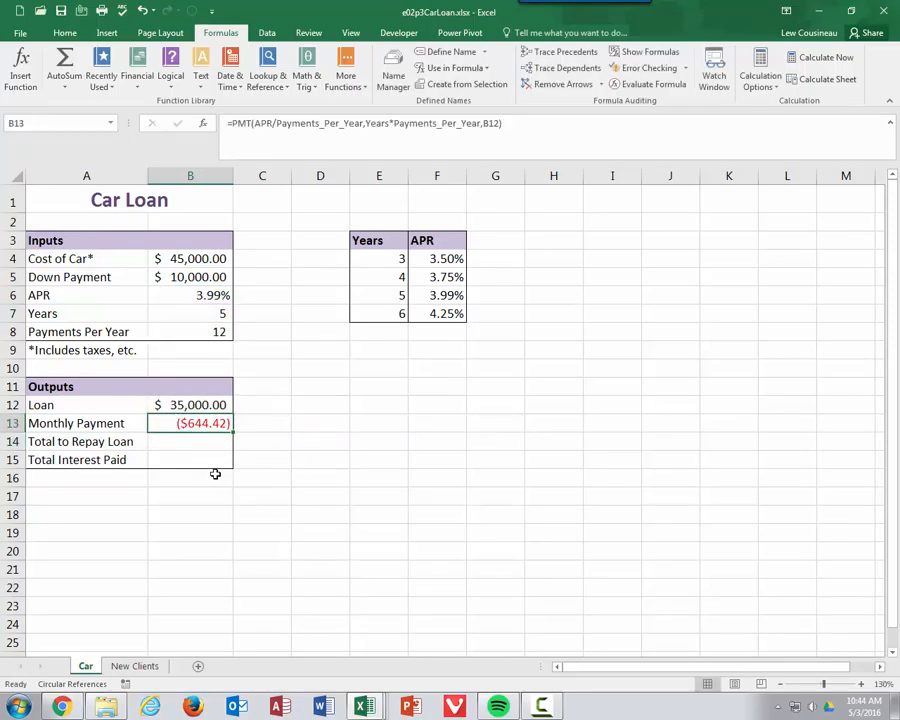
double_click(193, 423)
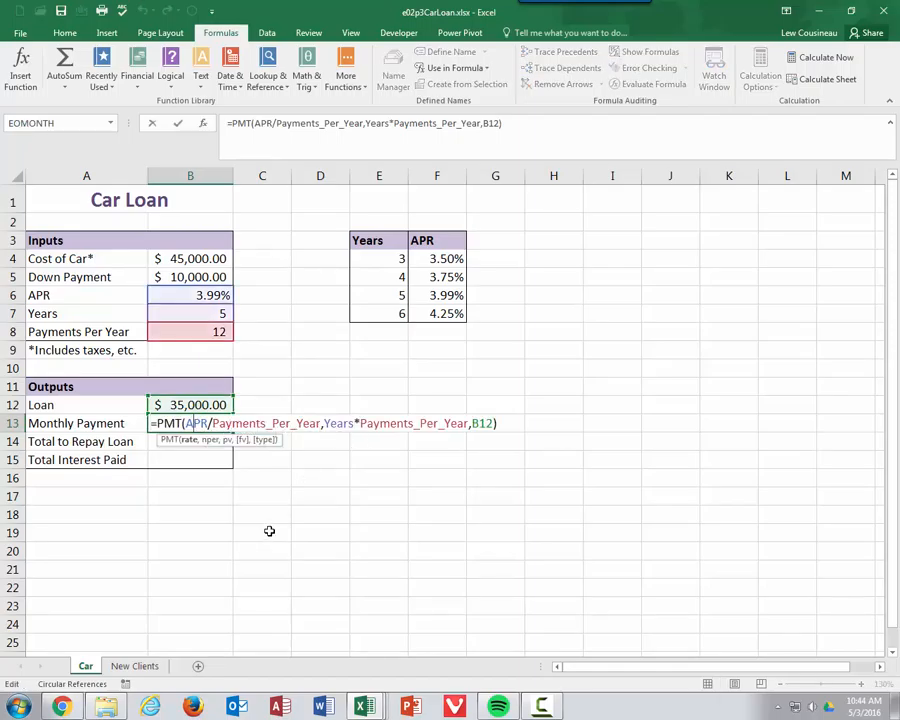
key("Escape")
left_click(214, 406)
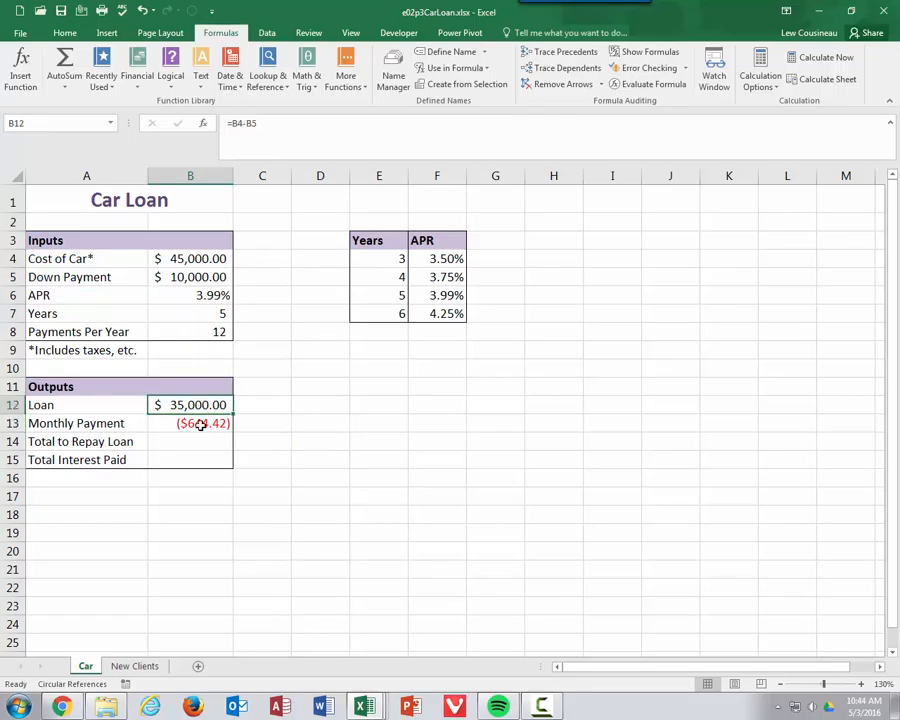
double_click(193, 405)
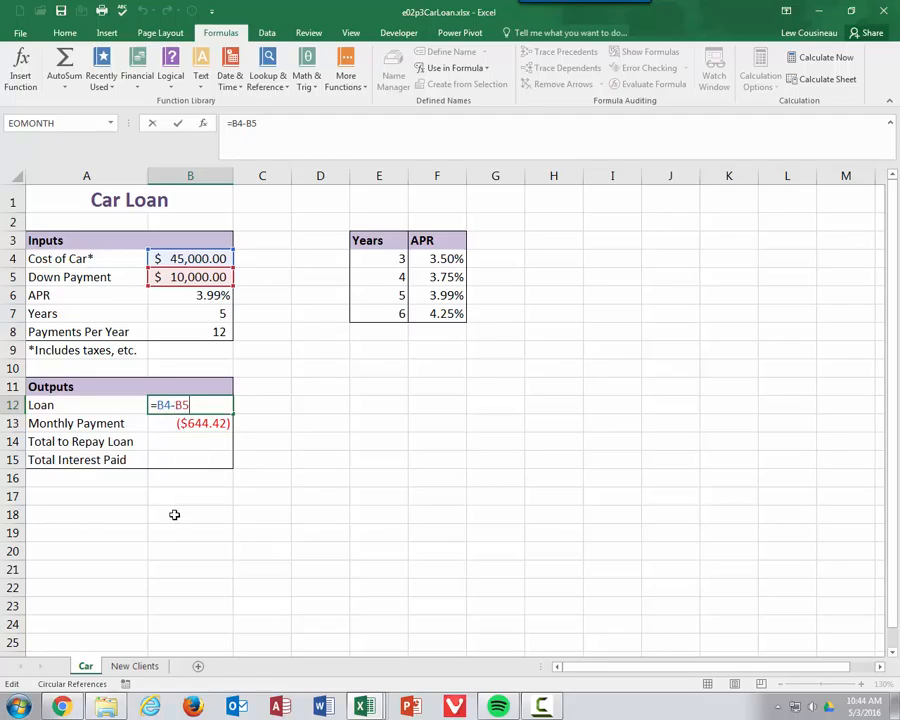
key("Escape")
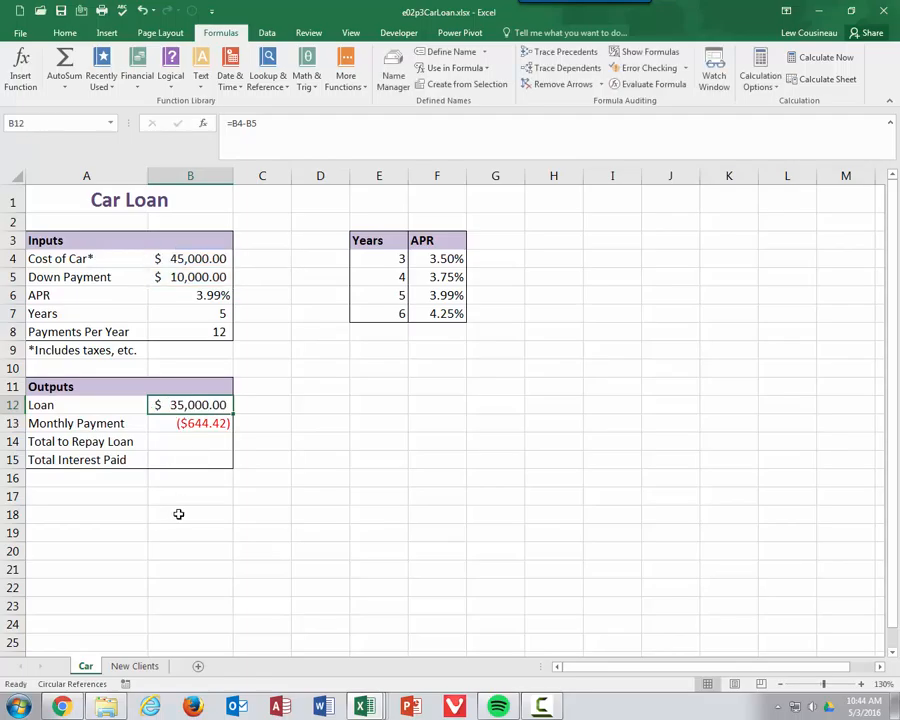
Step: Apply only the Cost_of_Car and Down_Payment names to the Loan formula in B12
left_click(484, 52)
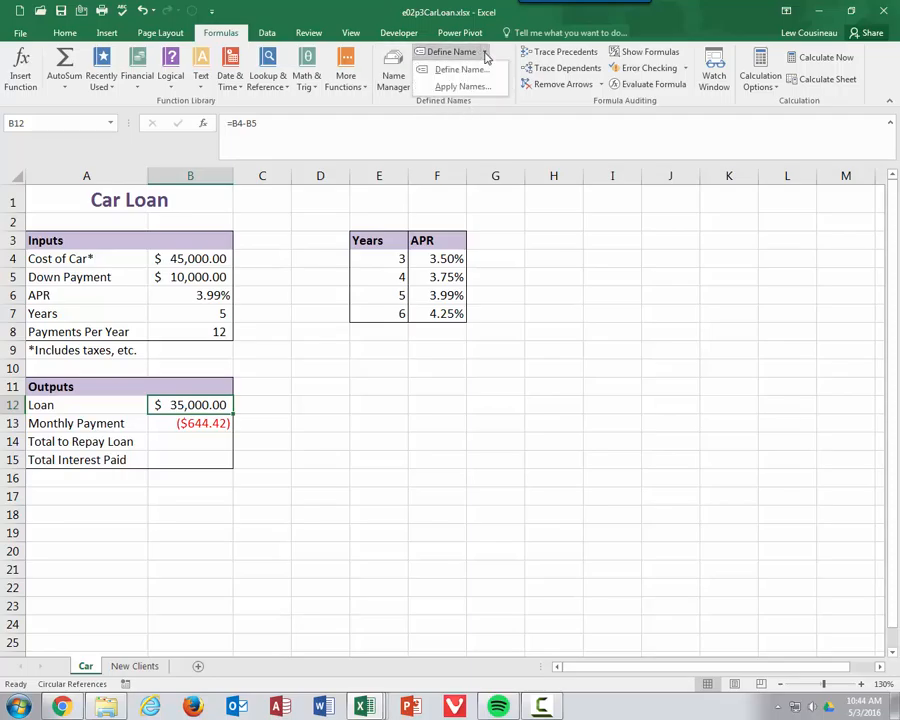
left_click(466, 87)
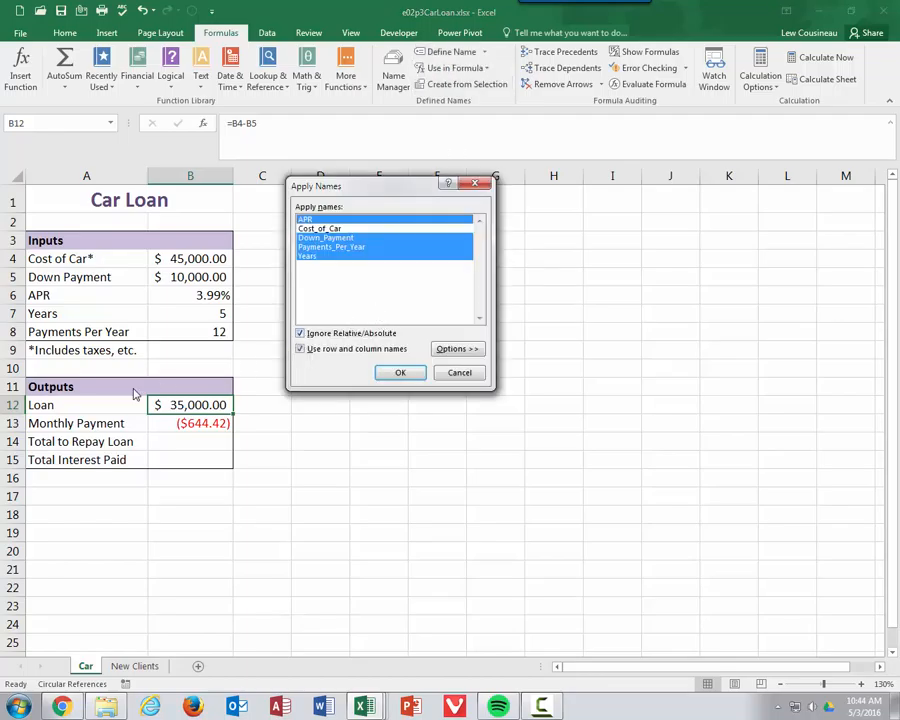
left_click(330, 228)
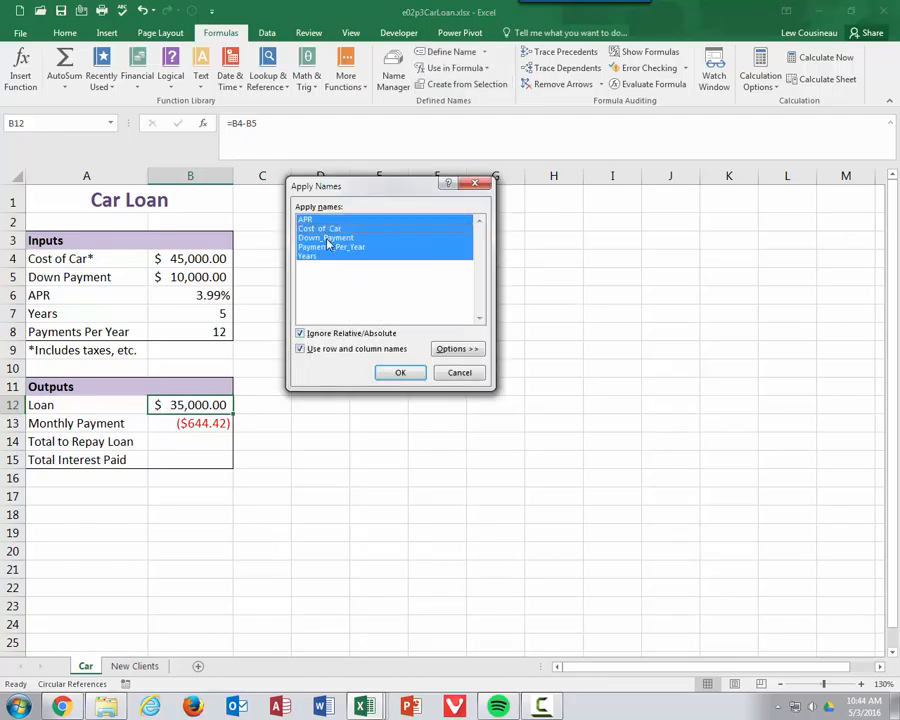
left_click(322, 229)
left_click(303, 218)
left_click(308, 237)
left_click(306, 246)
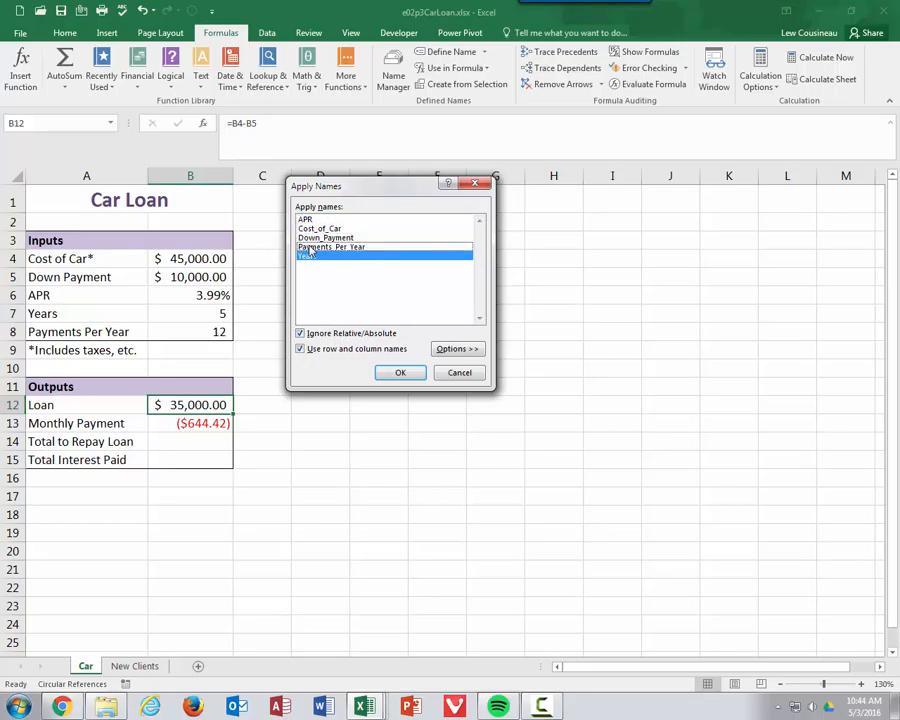
left_click(305, 255)
left_click(318, 229)
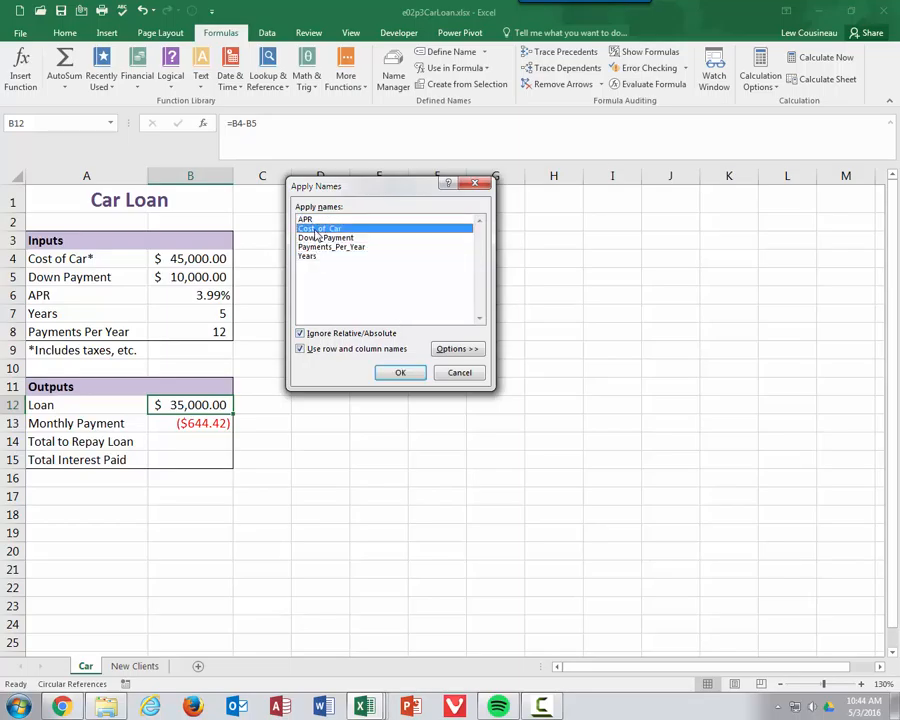
left_click(318, 237)
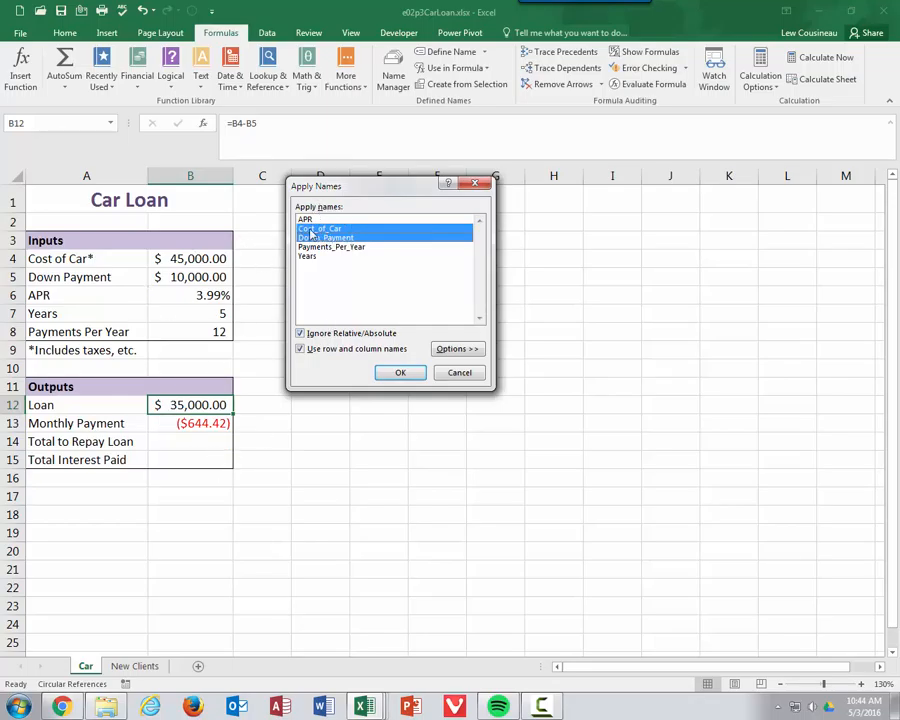
left_click(403, 373)
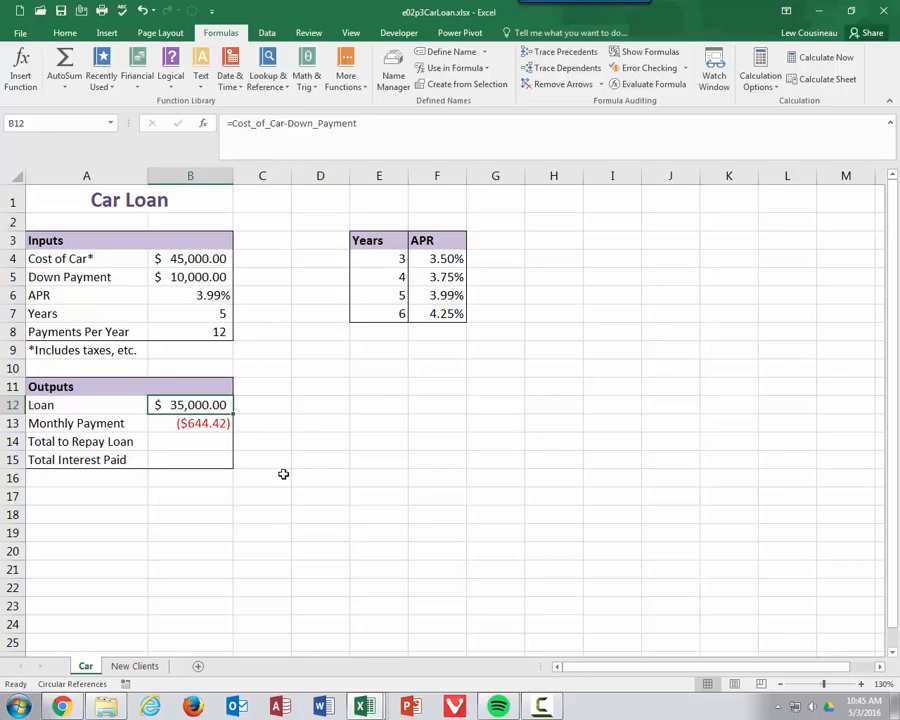
Step: Re-commit the Loan formula in B12 and switch to the New Clients sheet
double_click(209, 405)
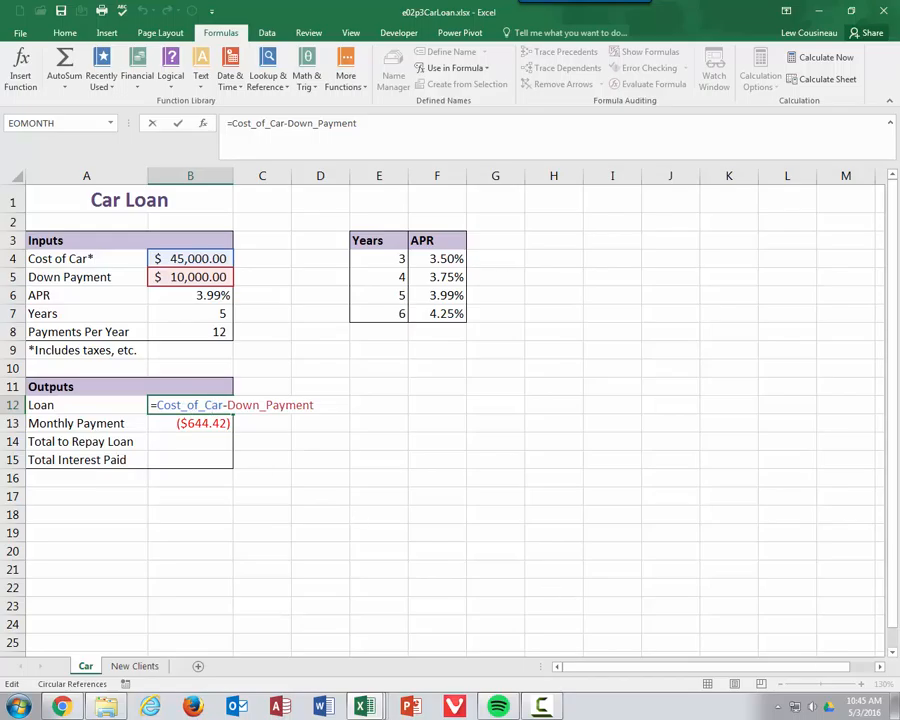
key("ctrl+Return")
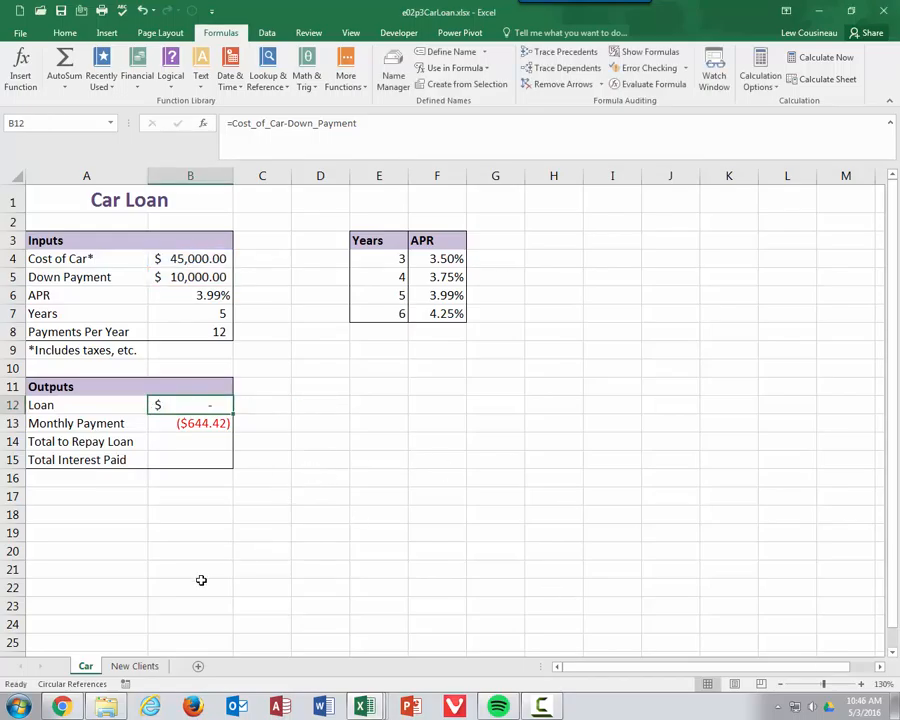
left_click(150, 666)
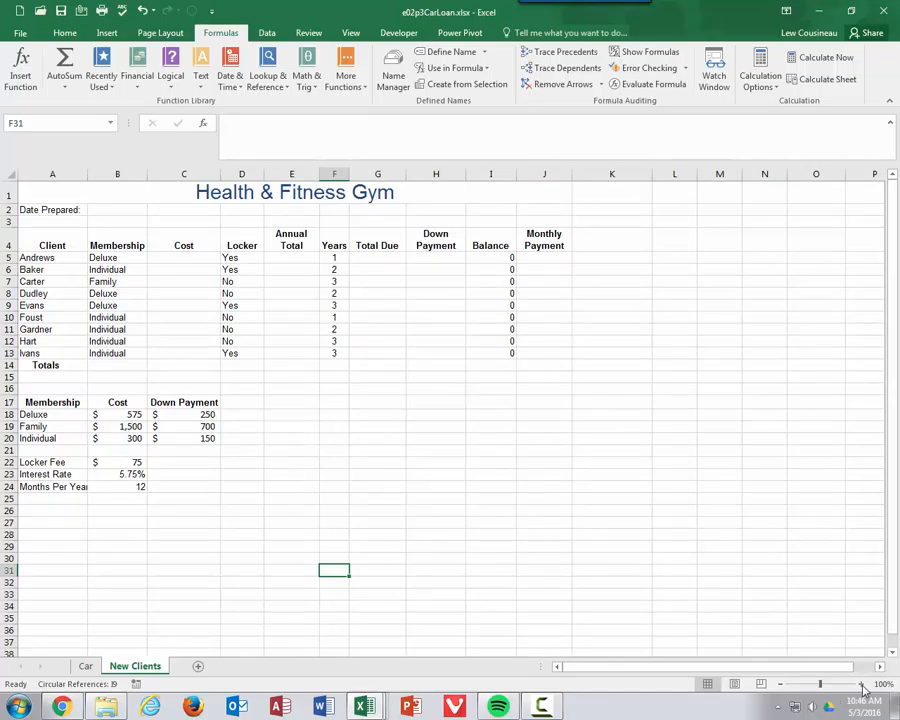
Step: Select the price rows A18:C20 without headers and name them MembershipCost
scroll(606, 485, "up", 2)
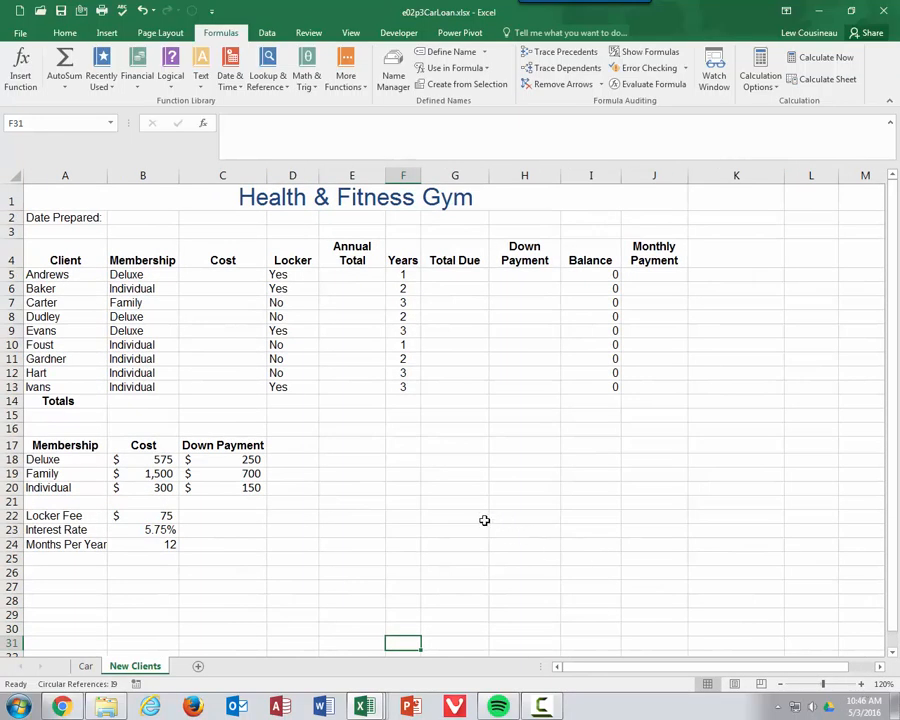
left_click_drag(204, 272, 220, 402)
left_click_drag(60, 445, 222, 488)
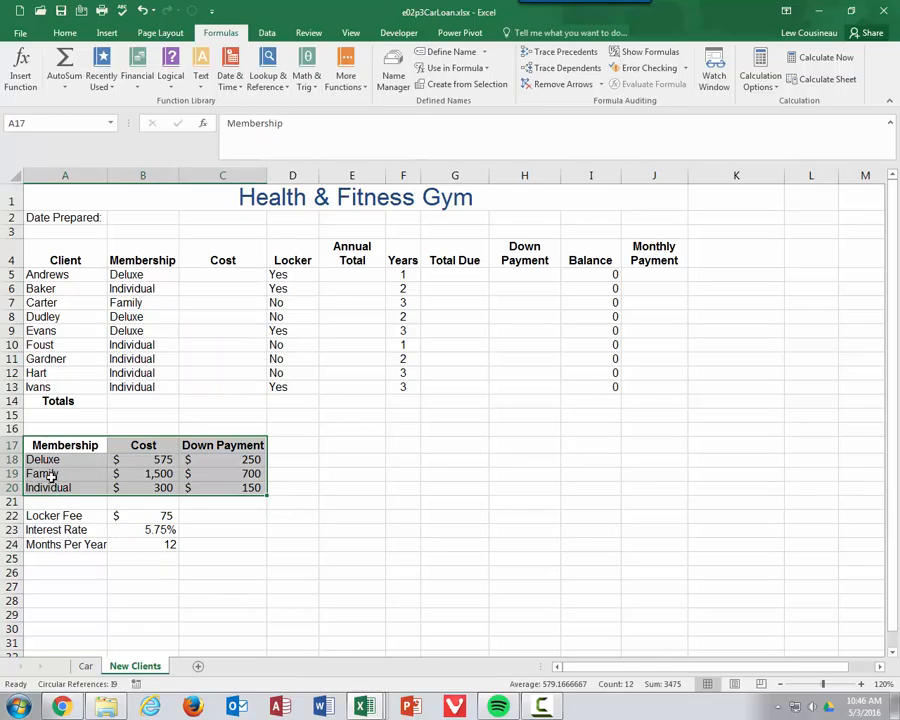
left_click_drag(48, 459, 226, 491)
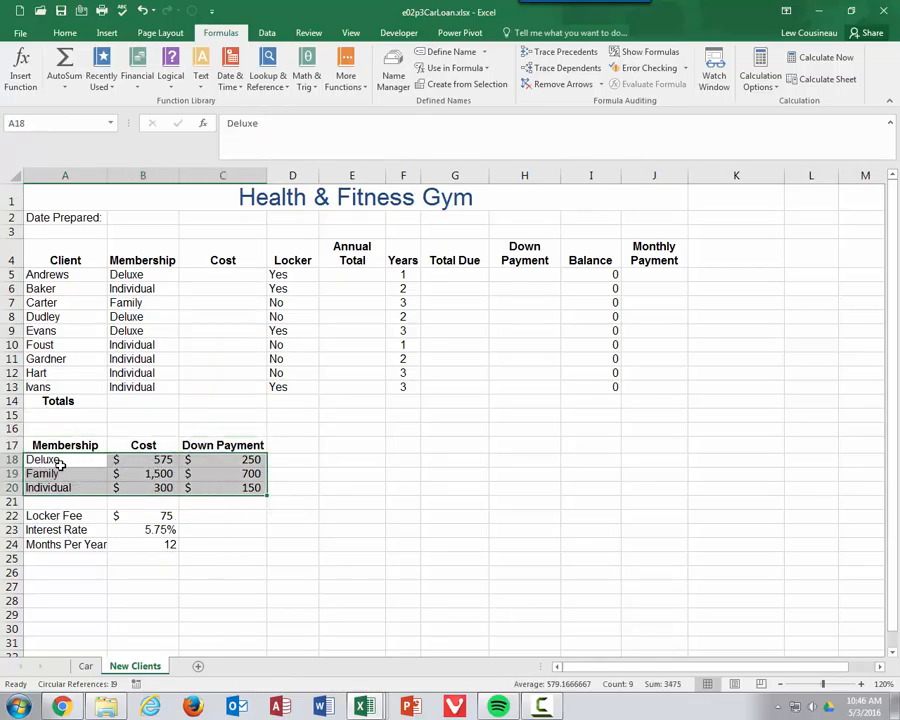
left_click(66, 123)
type("MembershipCost")
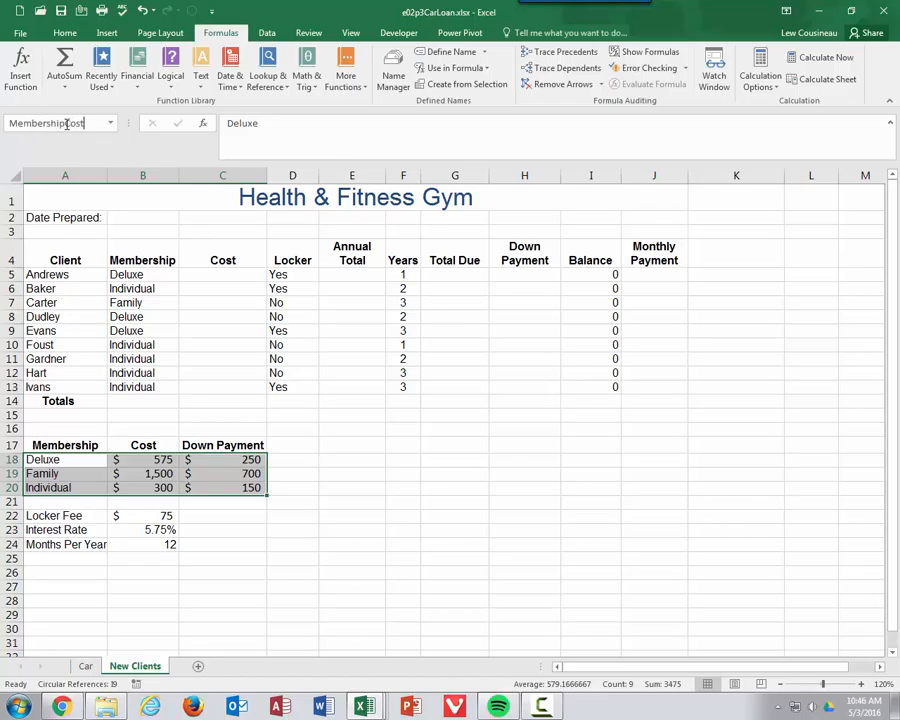
key("Return")
Step: Enter =if(B5,MembershipCost,2,False) in C5, triggering a too-many-arguments warning
left_click(223, 274)
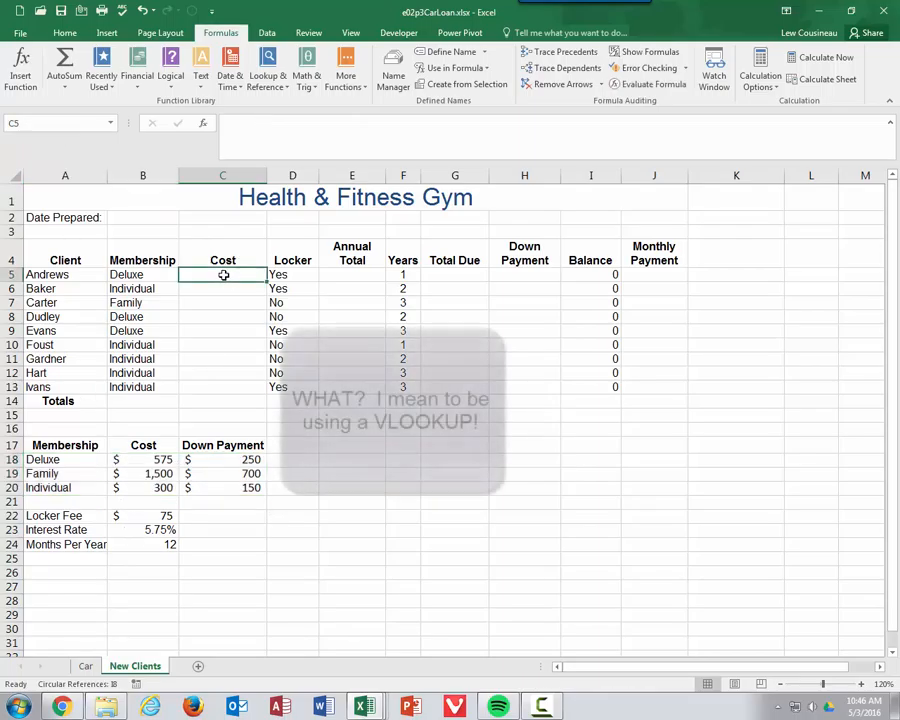
type("=if(")
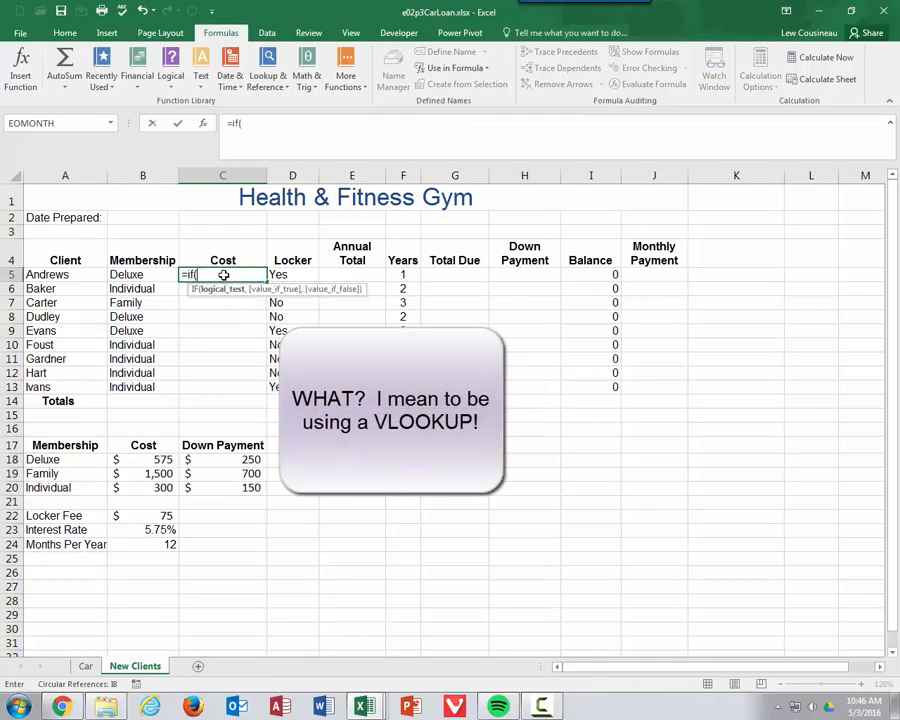
left_click(125, 274)
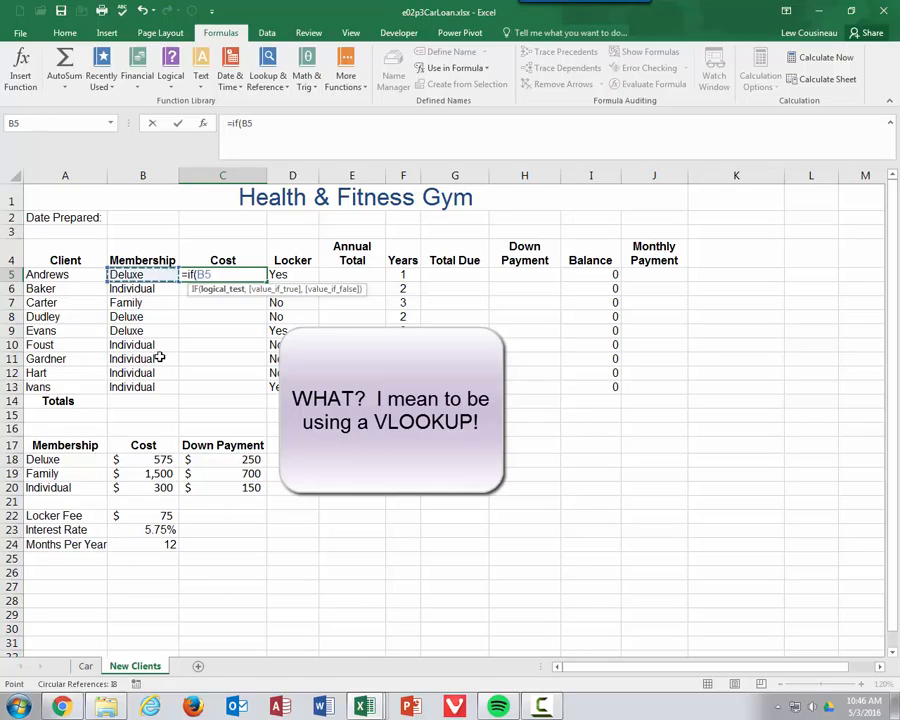
type(",")
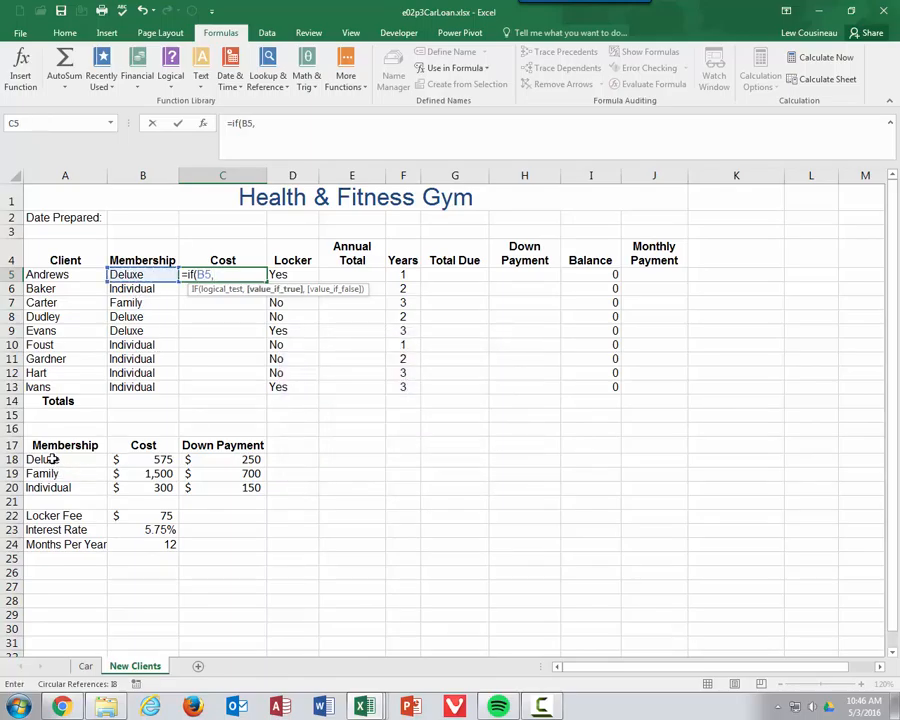
left_click_drag(58, 461, 232, 494)
key("BackSpace")
key("BackSpace")
key("BackSpace")
key("BackSpace")
key("BackSpace")
key("BackSpace")
key("BackSpace")
key("BackSpace")
key("BackSpace")
key("BackSpace")
key("BackSpace")
key("BackSpace")
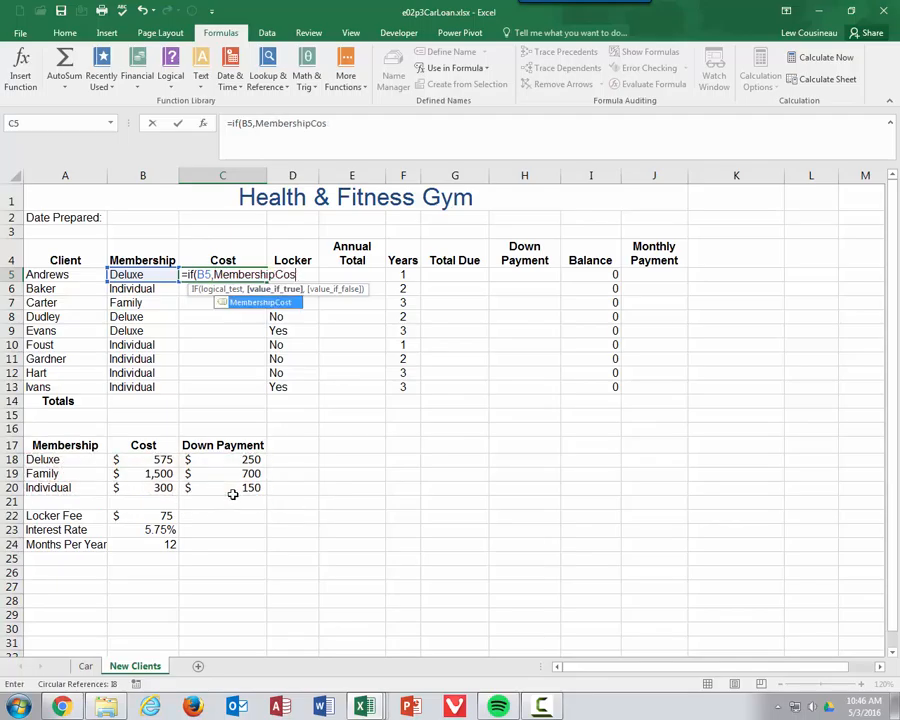
key("BackSpace")
key("BackSpace")
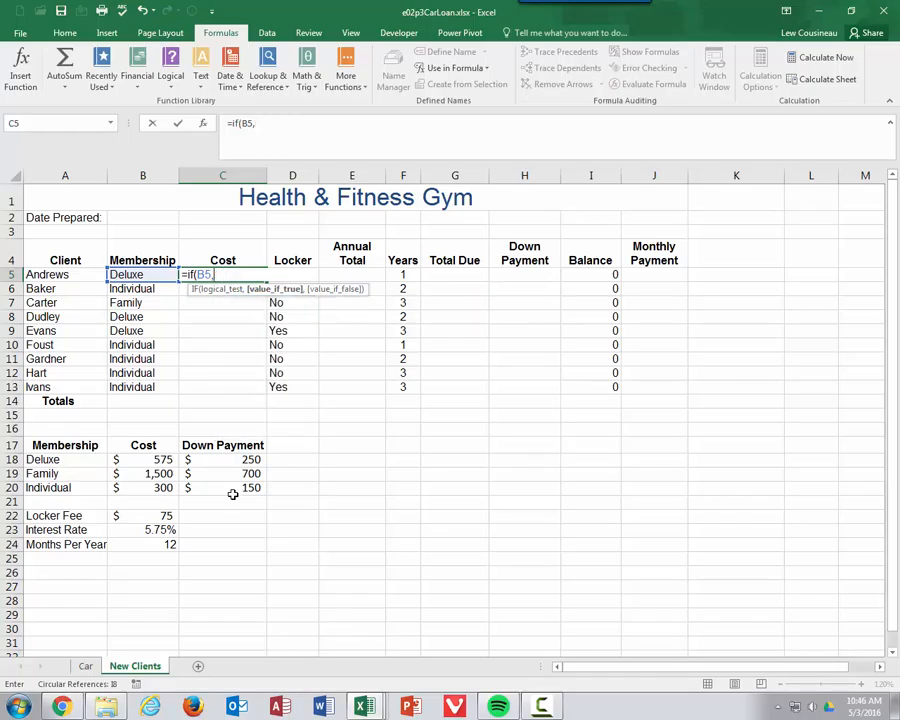
type("mem")
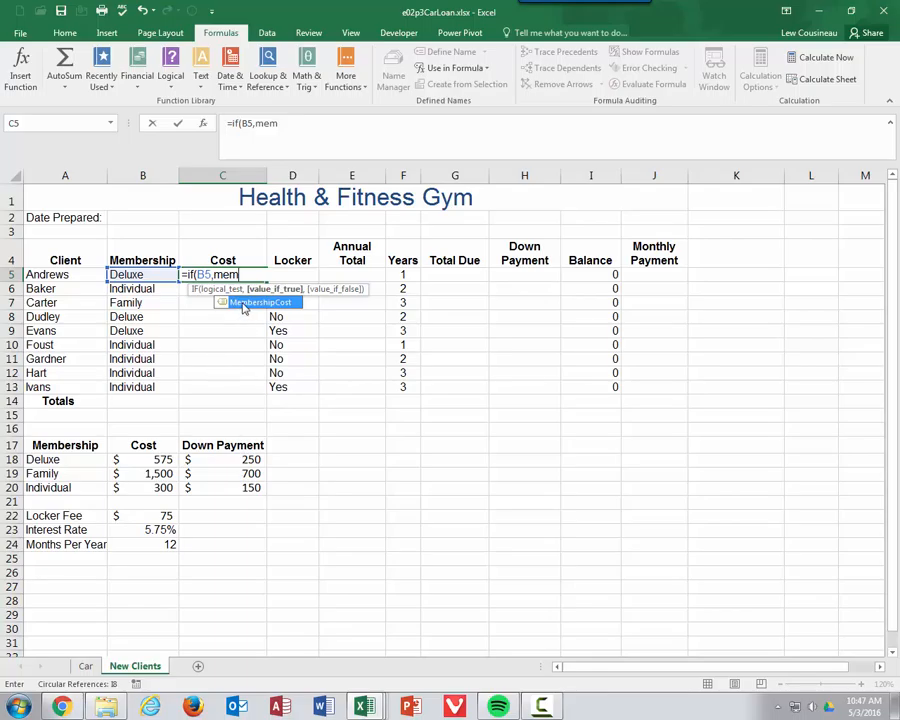
double_click(244, 304)
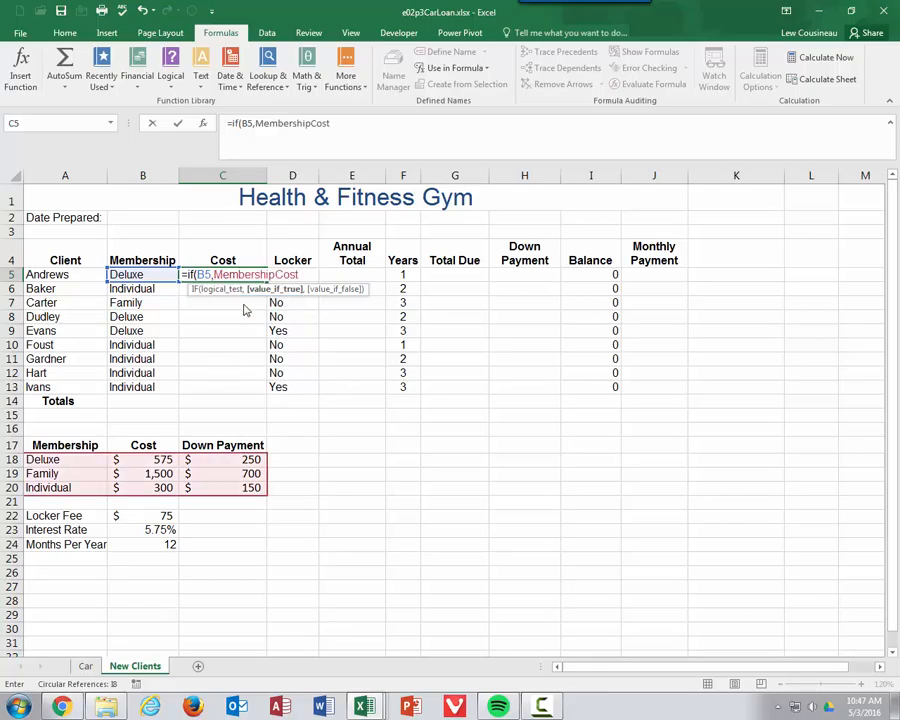
type(",")
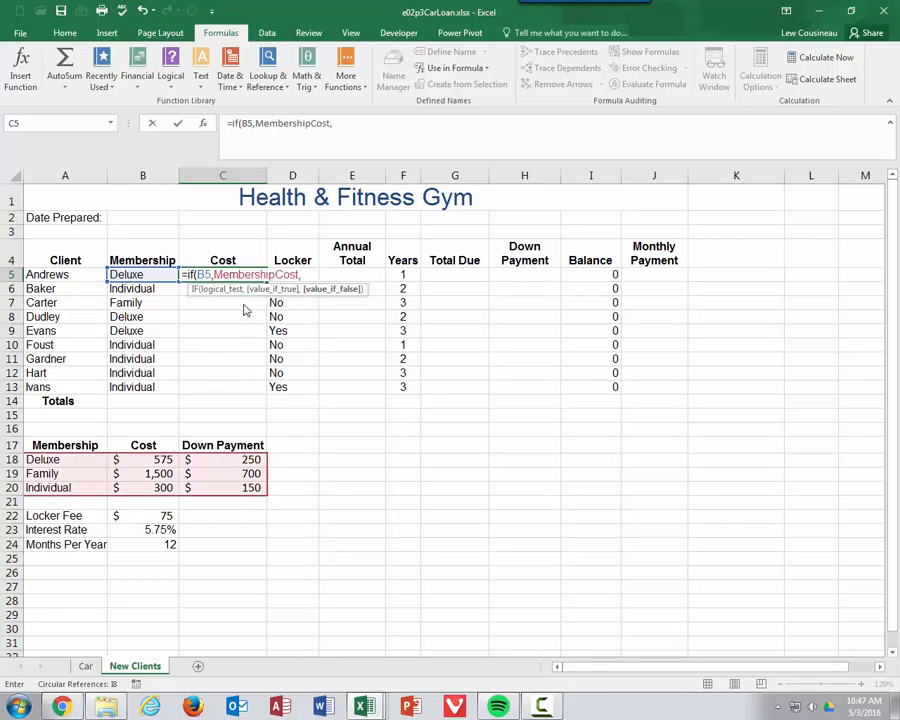
type("2,")
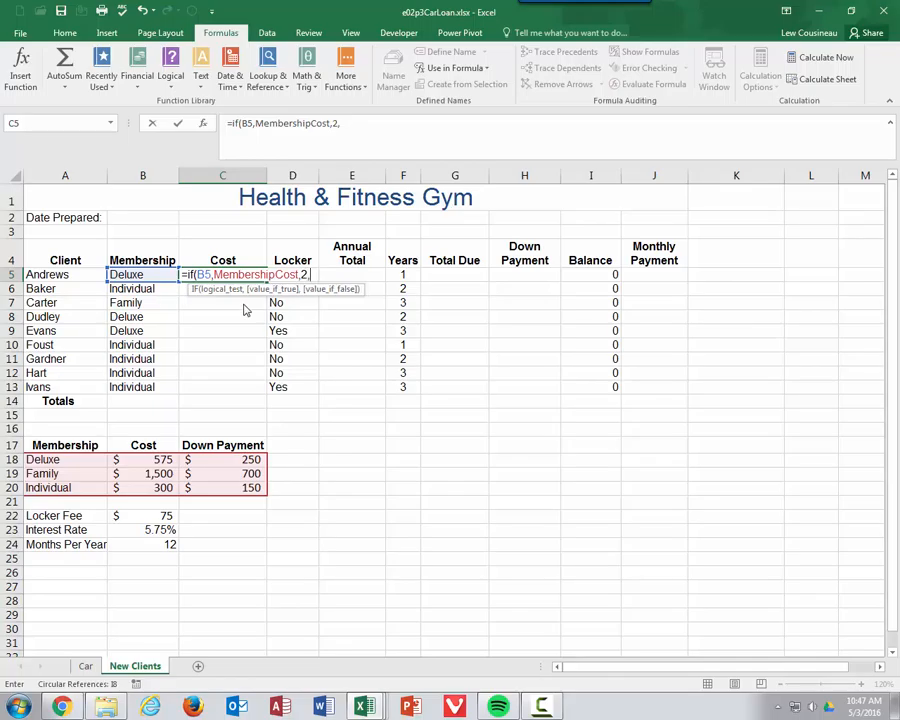
type("False)")
key("Return")
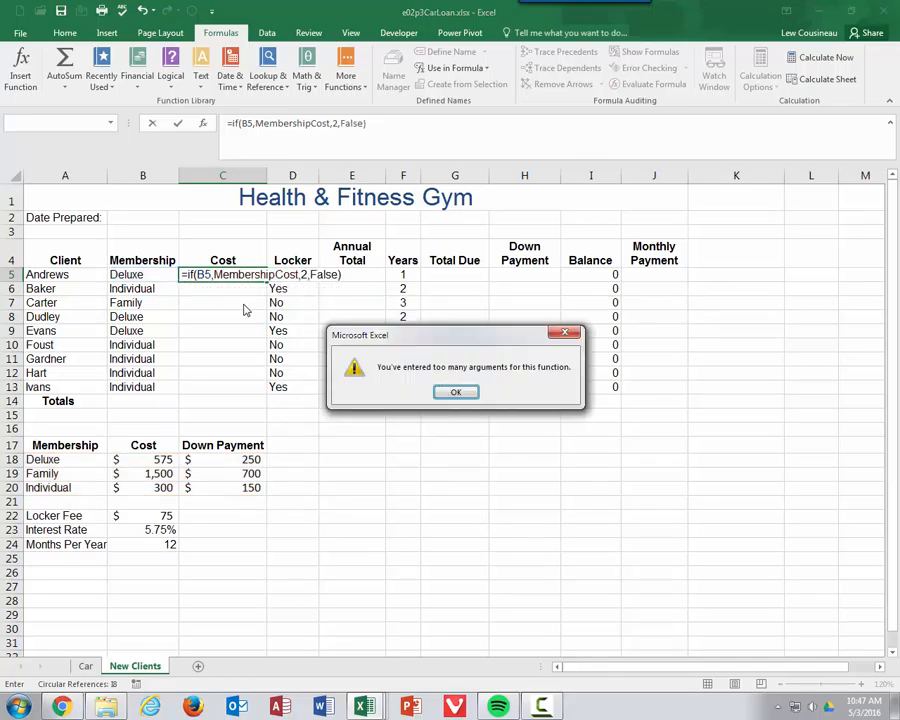
Step: Dismiss the warning and change C5 to =VLOOKUP(B5,MembershipCost,2,FALSE)
left_click(459, 391)
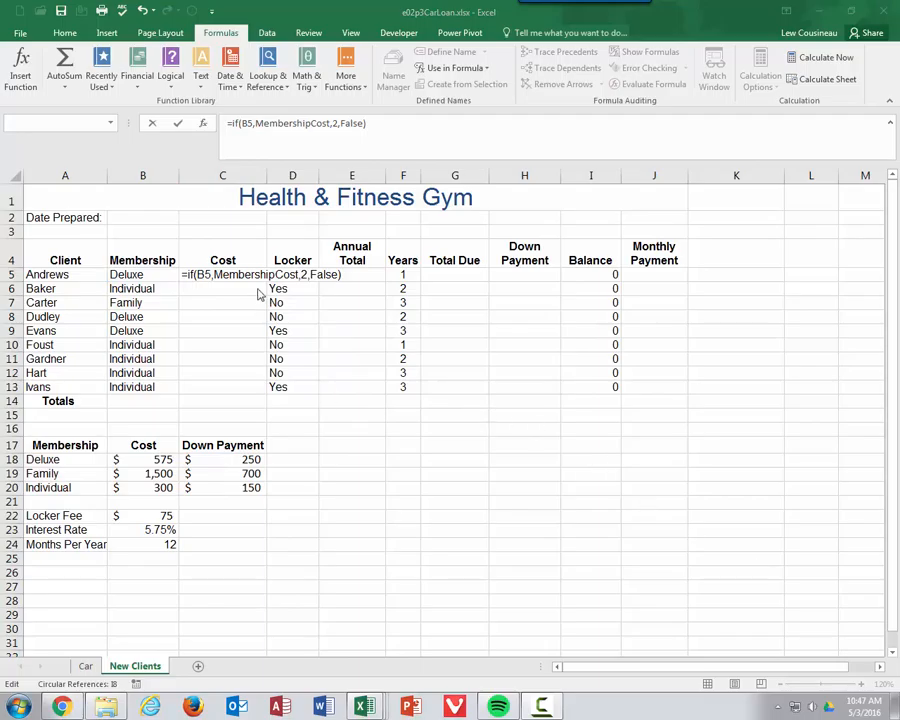
double_click(233, 123)
type("Vlookup")
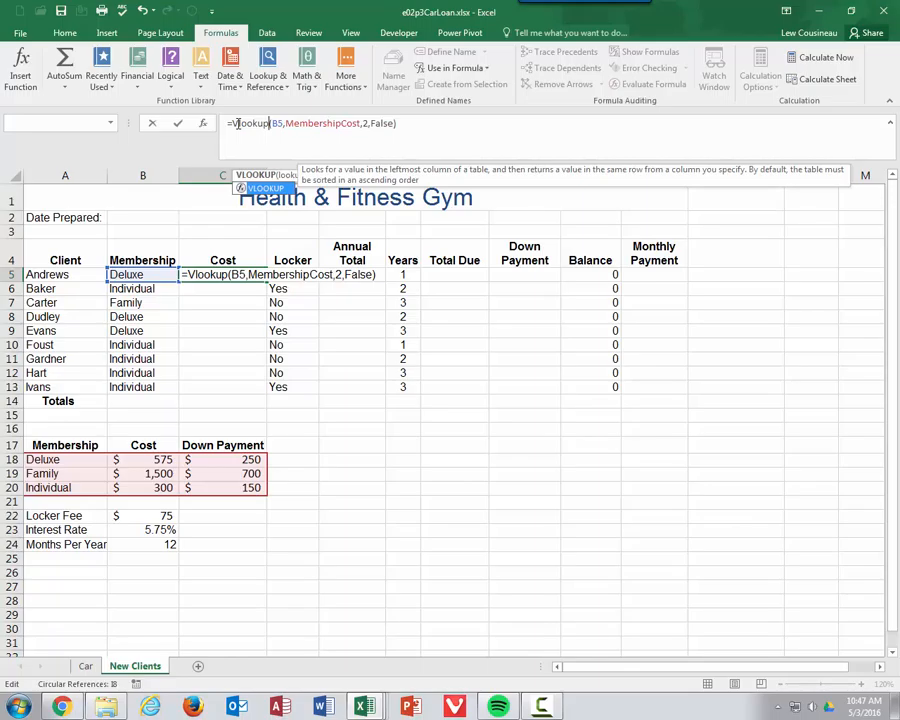
key("Return")
left_click(240, 274)
double_click(242, 274)
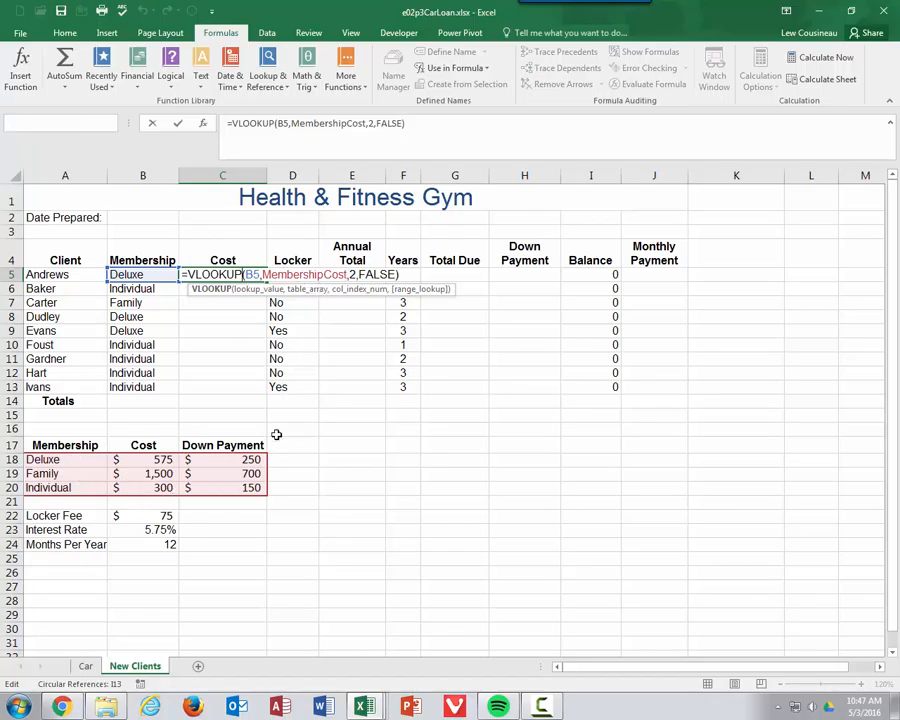
key("Escape")
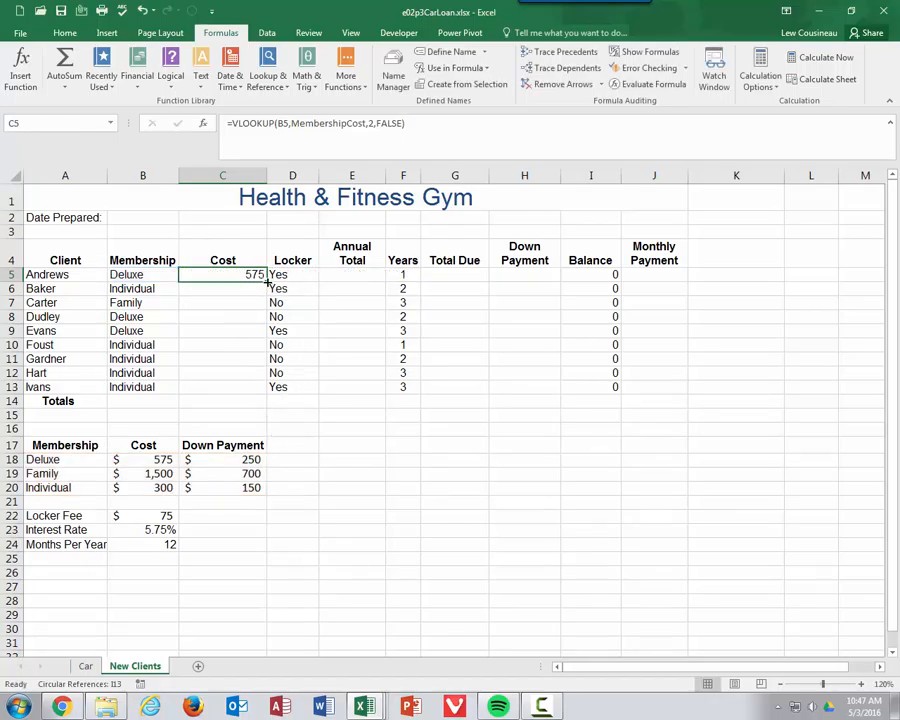
Step: Fill the C5 lookup down to C13 and inspect the formulas in C10 and C12
left_click_drag(267, 282, 250, 380)
key("Up")
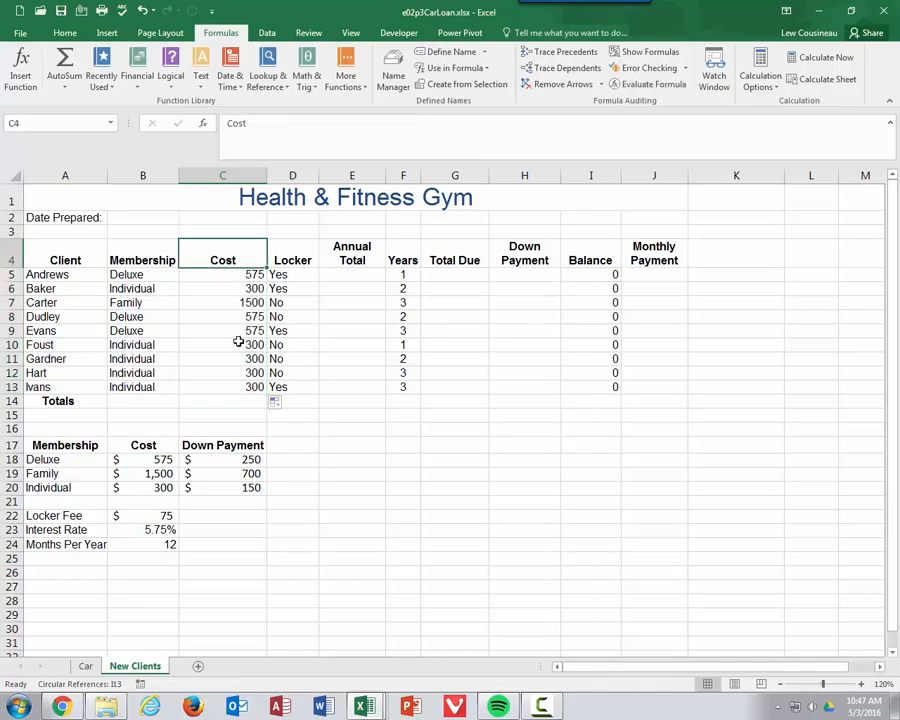
double_click(238, 344)
key("Escape")
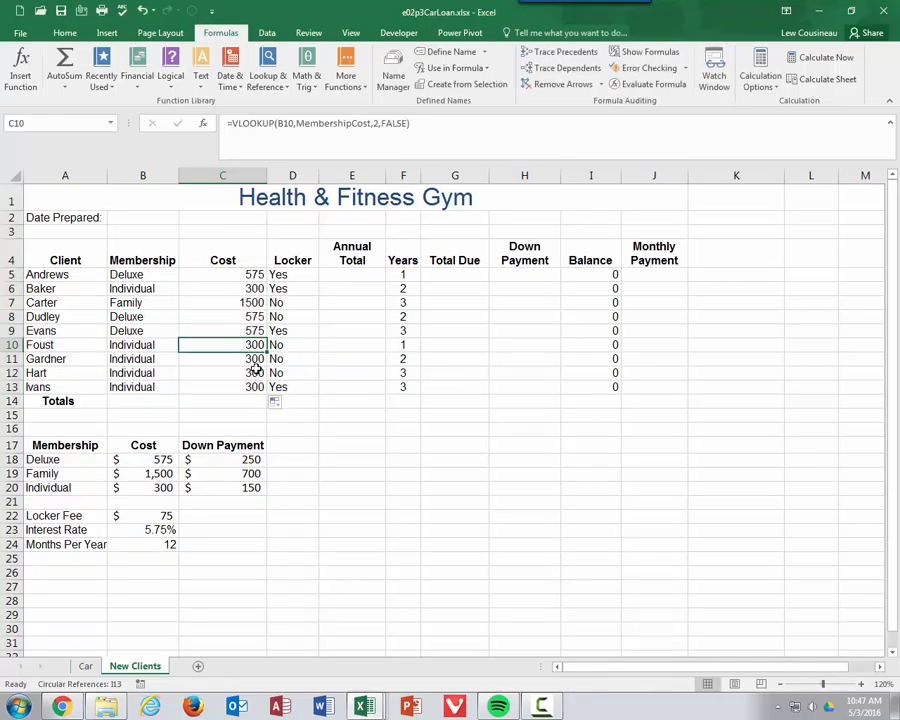
double_click(256, 370)
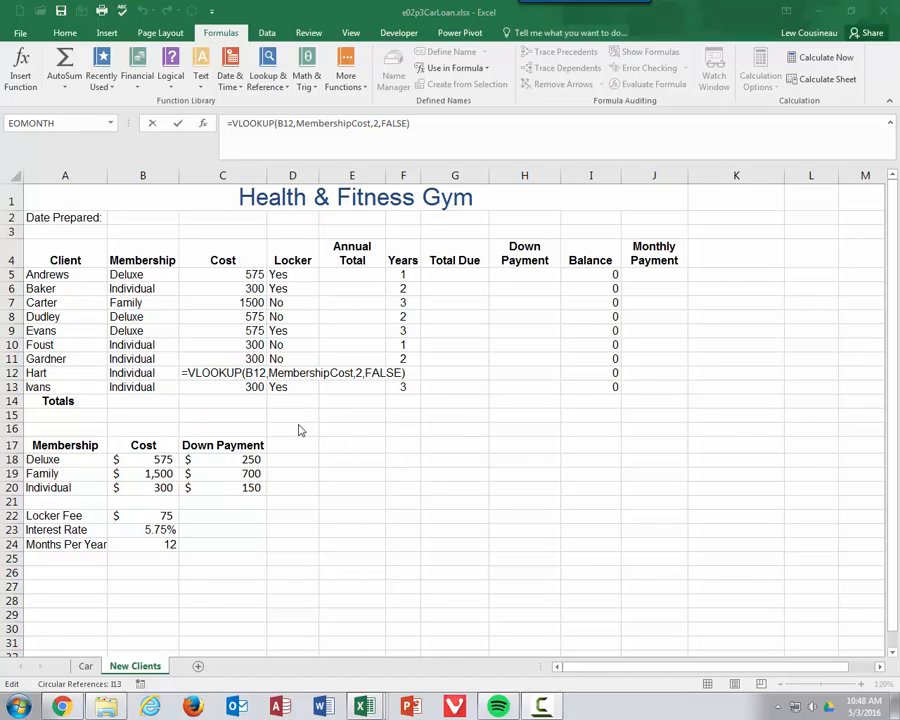
Step: Name B22:B24 Locker_Fee, Interest_Rate and Months_Per_Year from their A-column labels, then verify each
key("Return")
left_click_drag(55, 515, 166, 537)
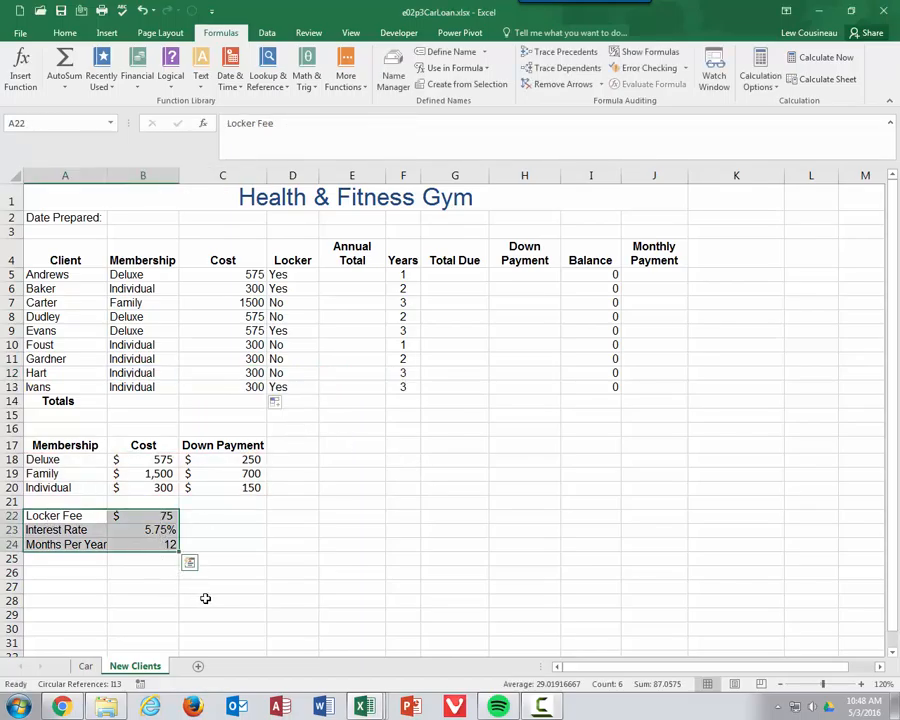
left_click(160, 529)
left_click(166, 545)
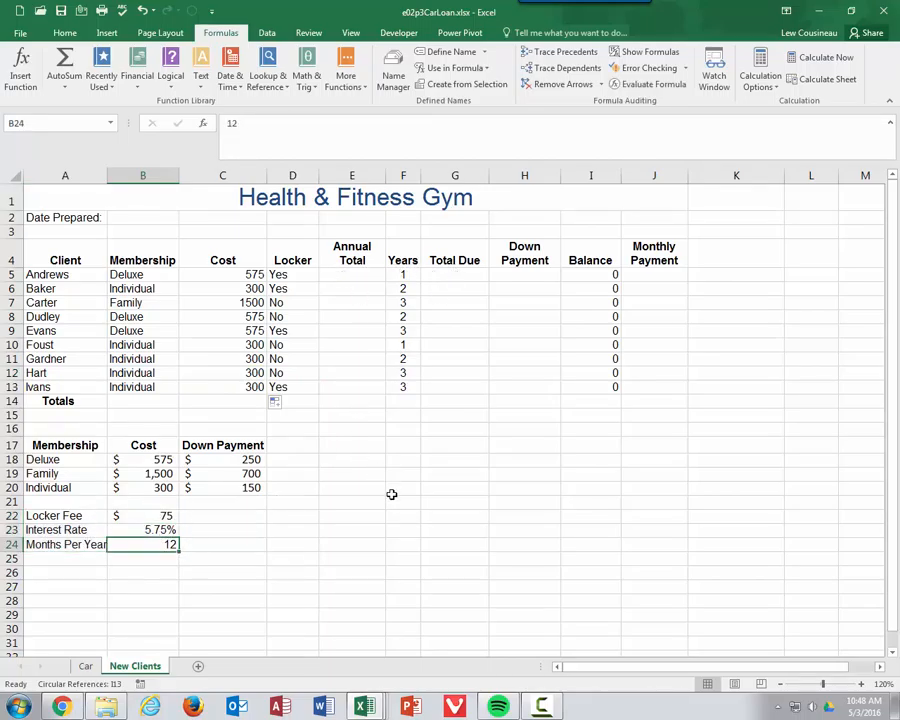
left_click_drag(82, 514, 128, 540)
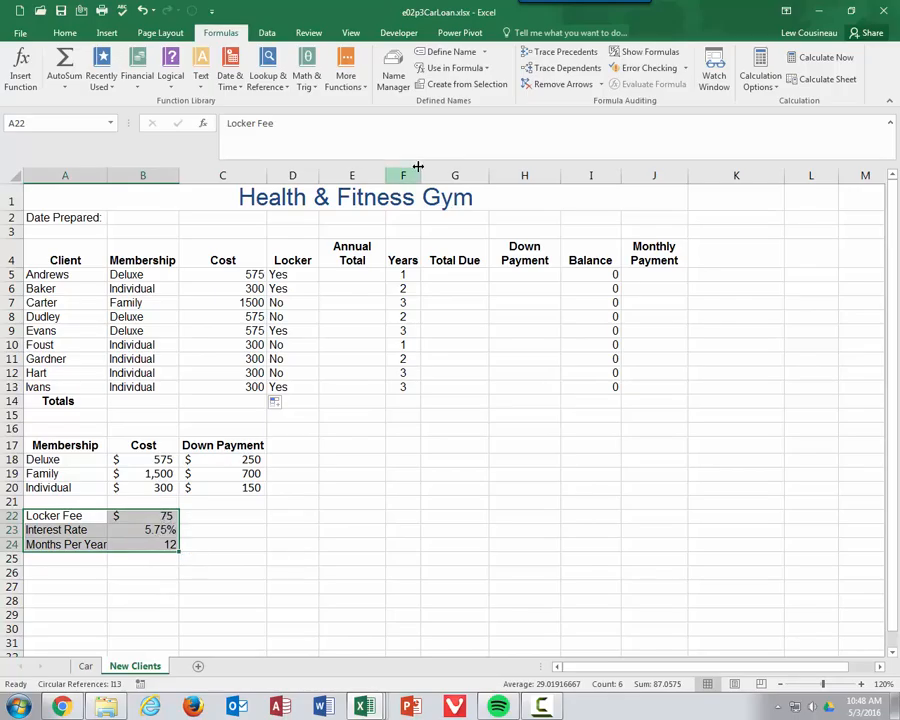
left_click(457, 85)
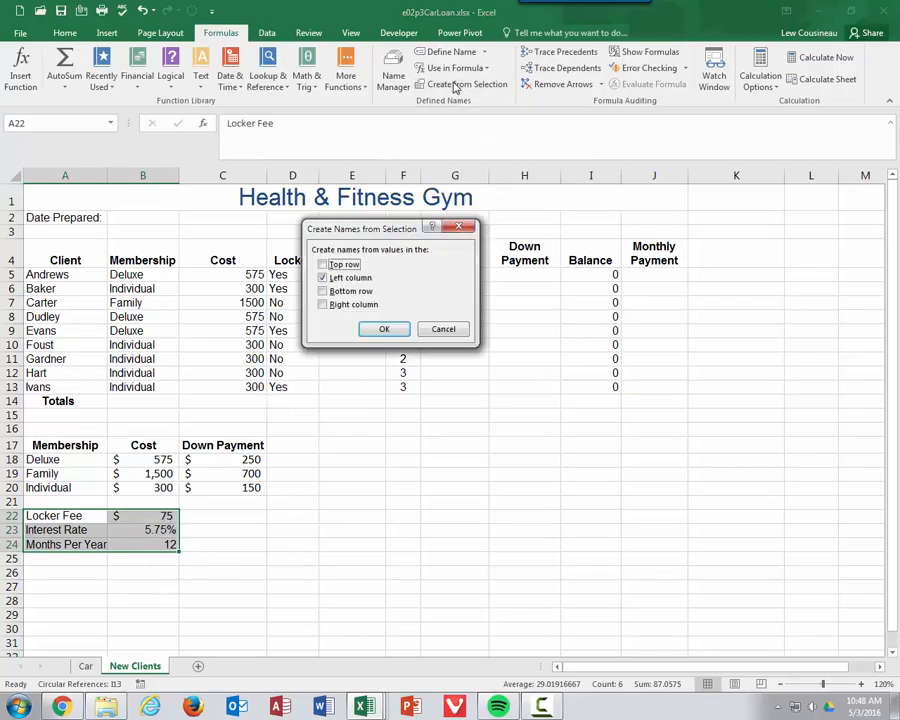
left_click(384, 329)
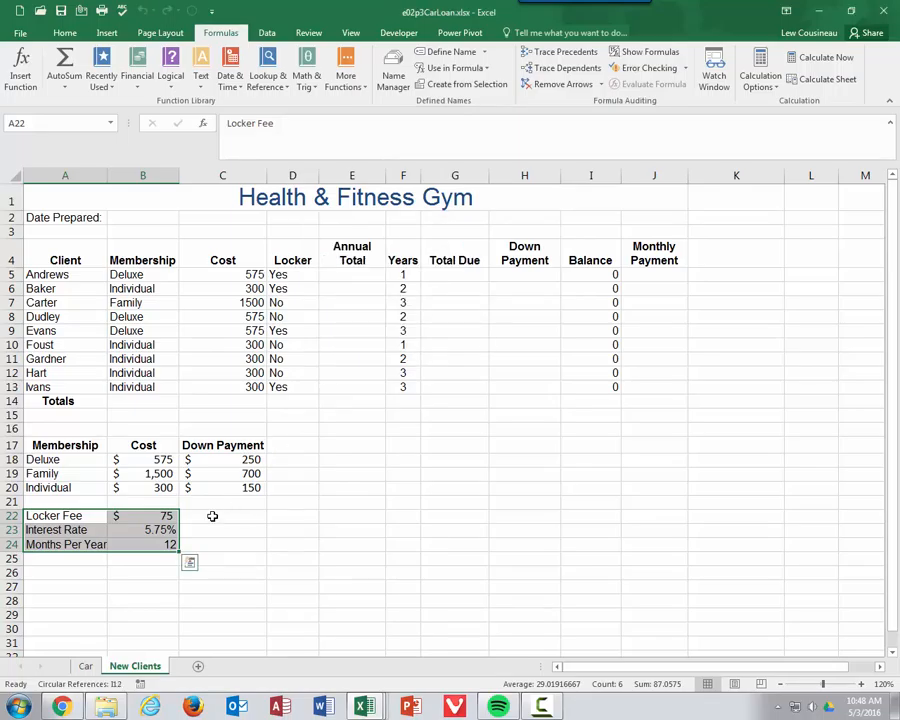
left_click(163, 516)
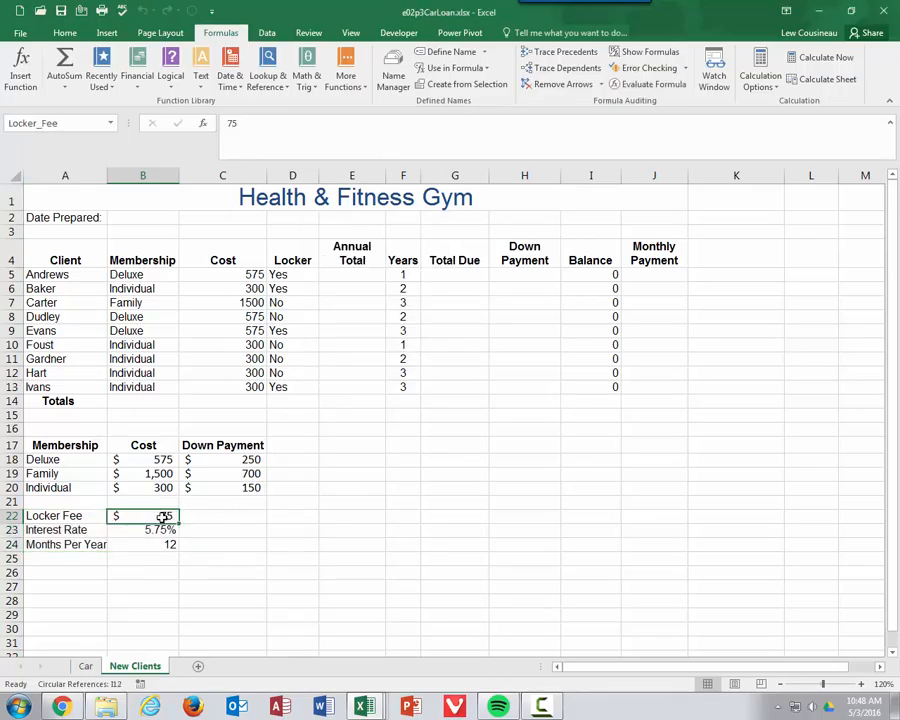
left_click(163, 530)
left_click(164, 545)
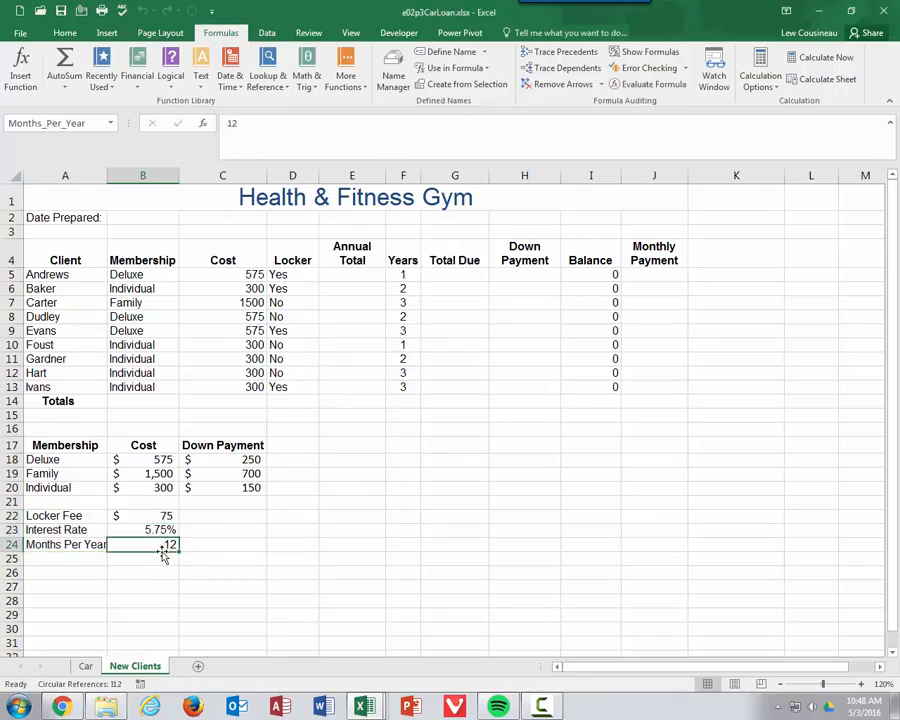
left_click(352, 274)
Step: Enter =IF(D5="yes",Locker_Fee,0) in Annual Total cell E5
type("=")
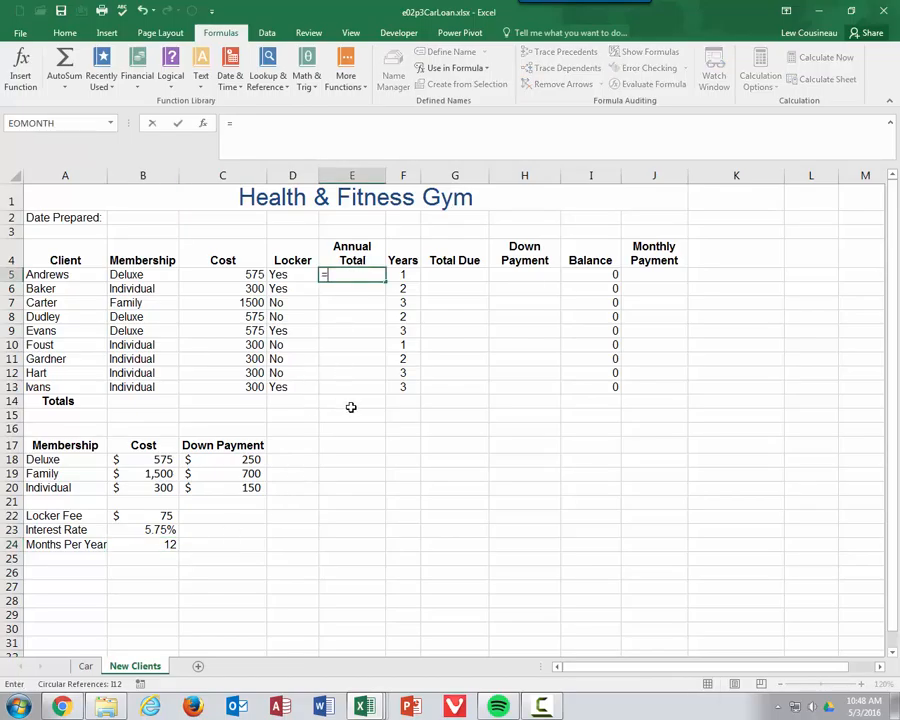
type("if(")
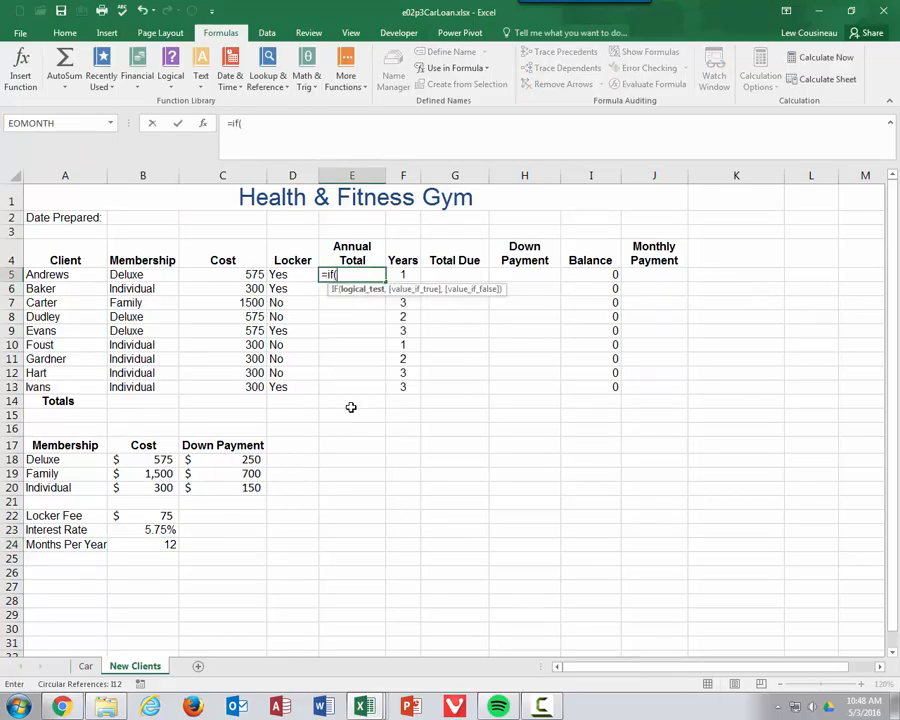
left_click(293, 274)
type("=\"yes")
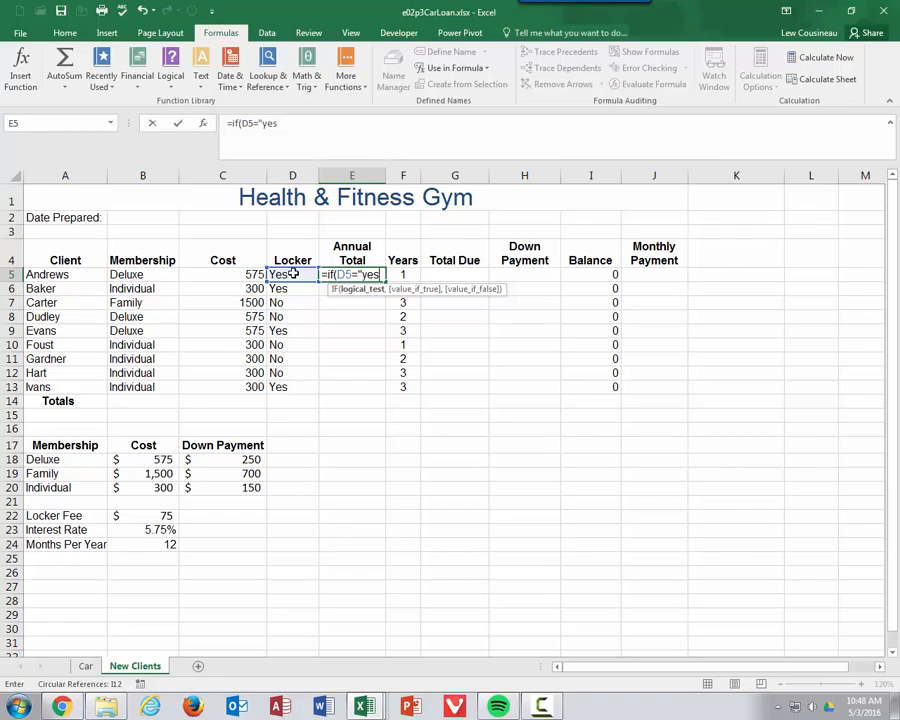
type("\",")
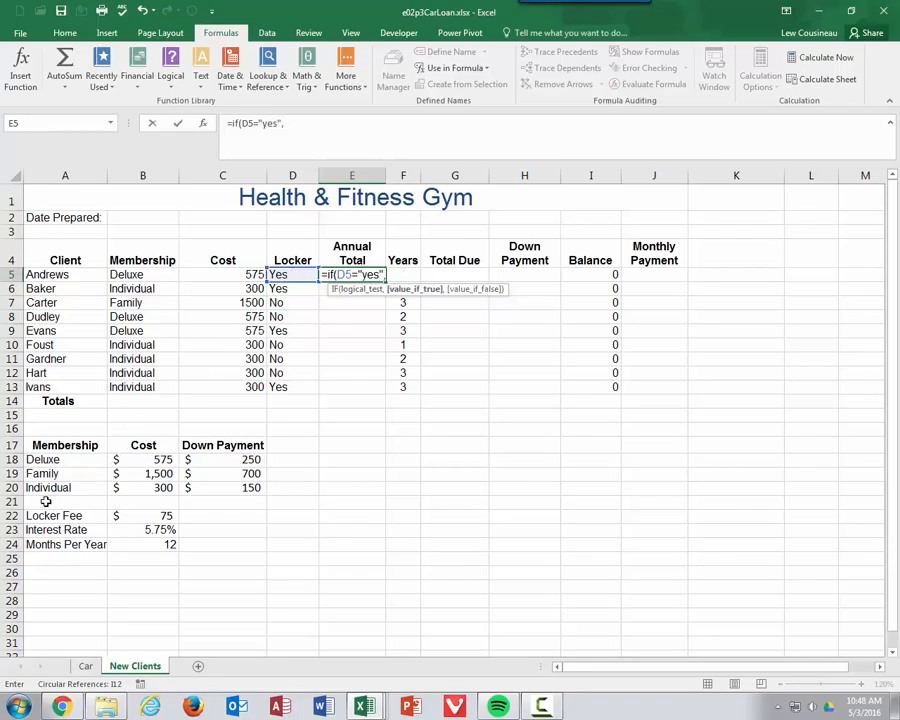
left_click(147, 516)
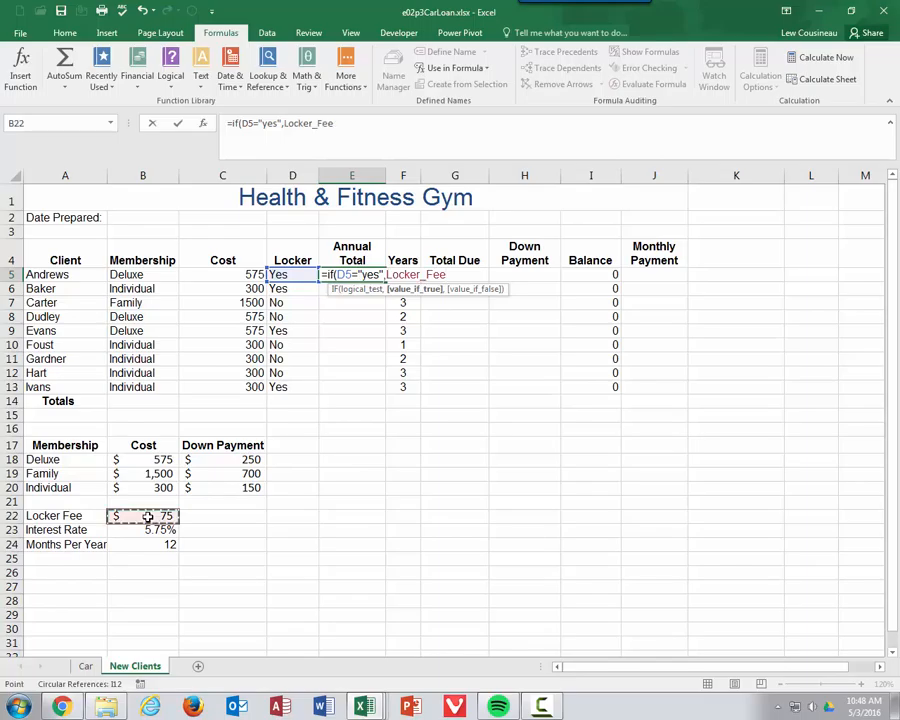
key("BackSpace")
key("BackSpace")
key("BackSpace")
key("BackSpace")
key("BackSpace")
key("BackSpace")
key("BackSpace")
key("BackSpace")
key("BackSpace")
key("BackSpace")
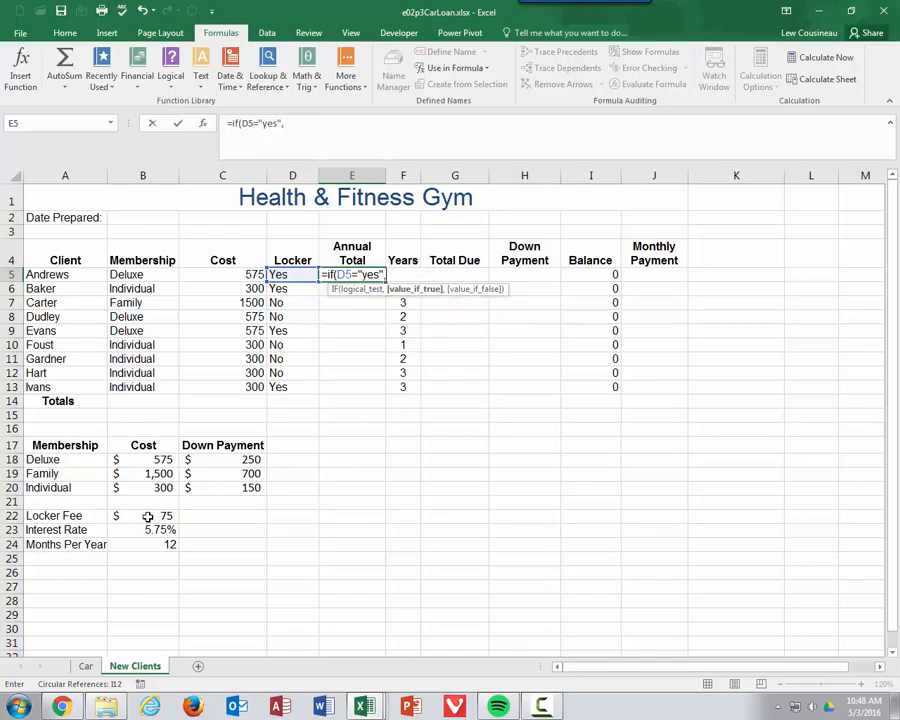
type("loc")
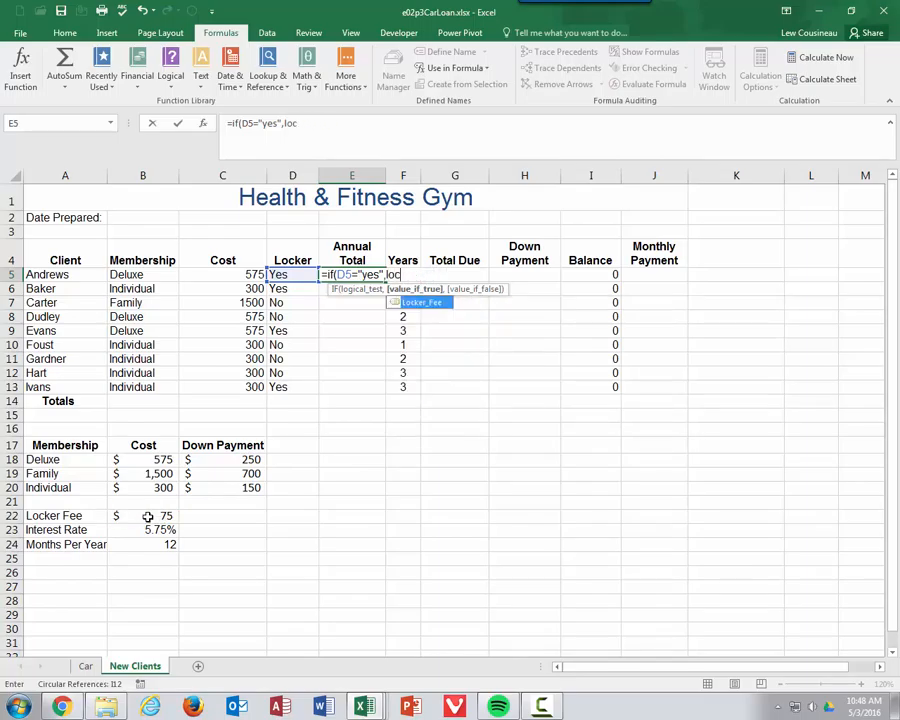
key("Tab")
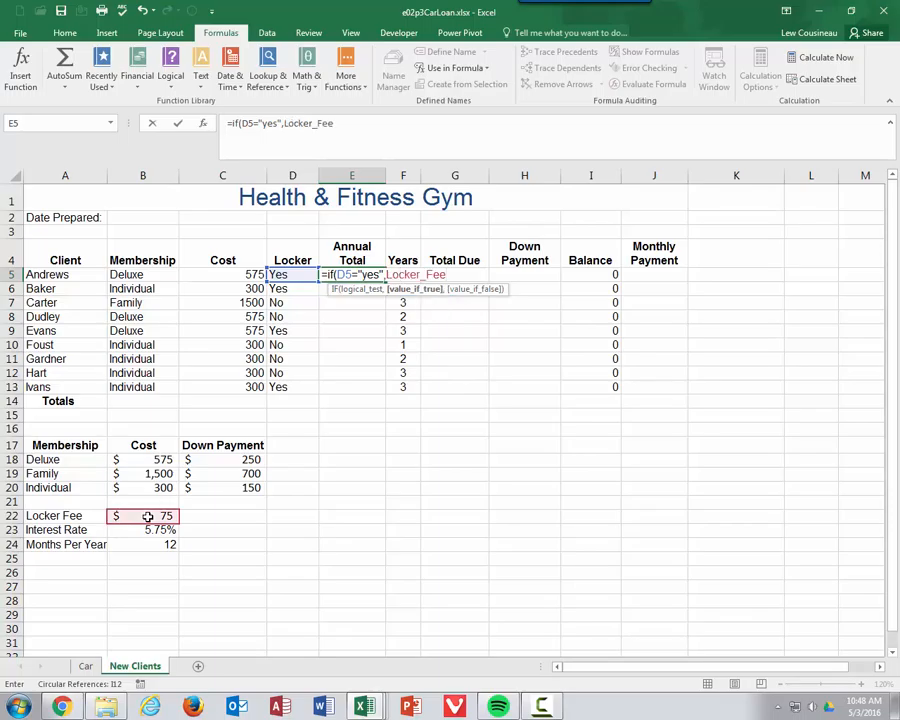
type(",0)")
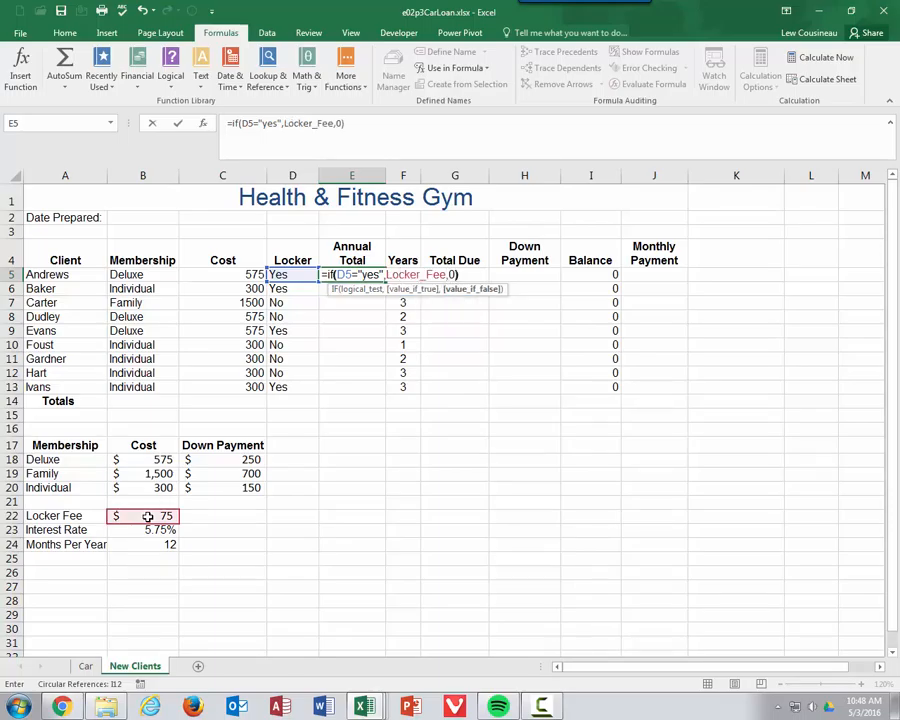
key("Return")
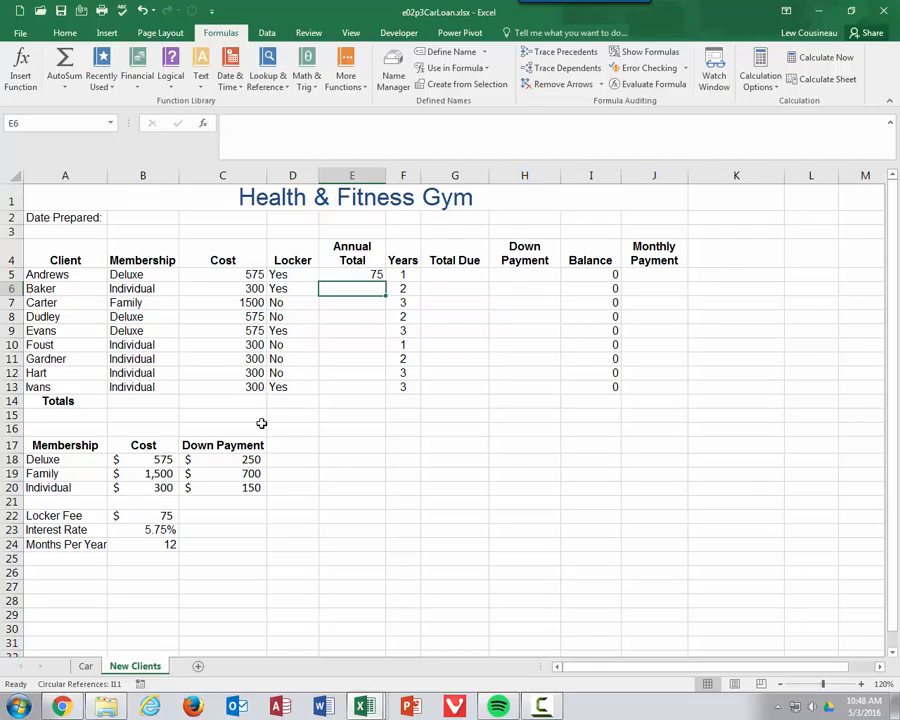
Step: Fill E5's locker fee formula down to E13 and check the copy in E6
double_click(365, 274)
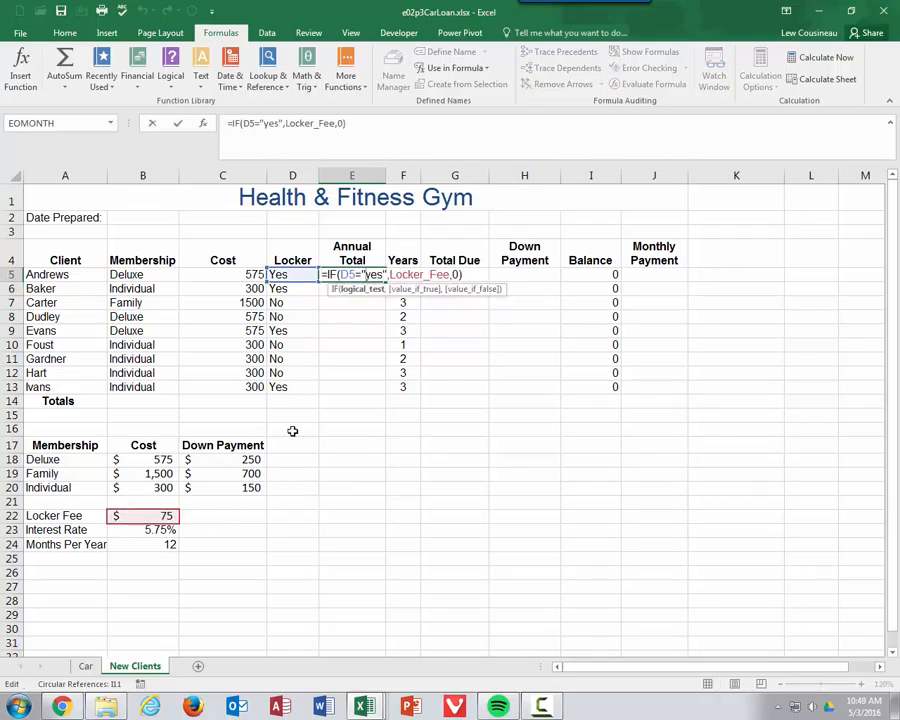
key("ctrl+Return")
left_click_drag(385, 280, 374, 400)
double_click(375, 289)
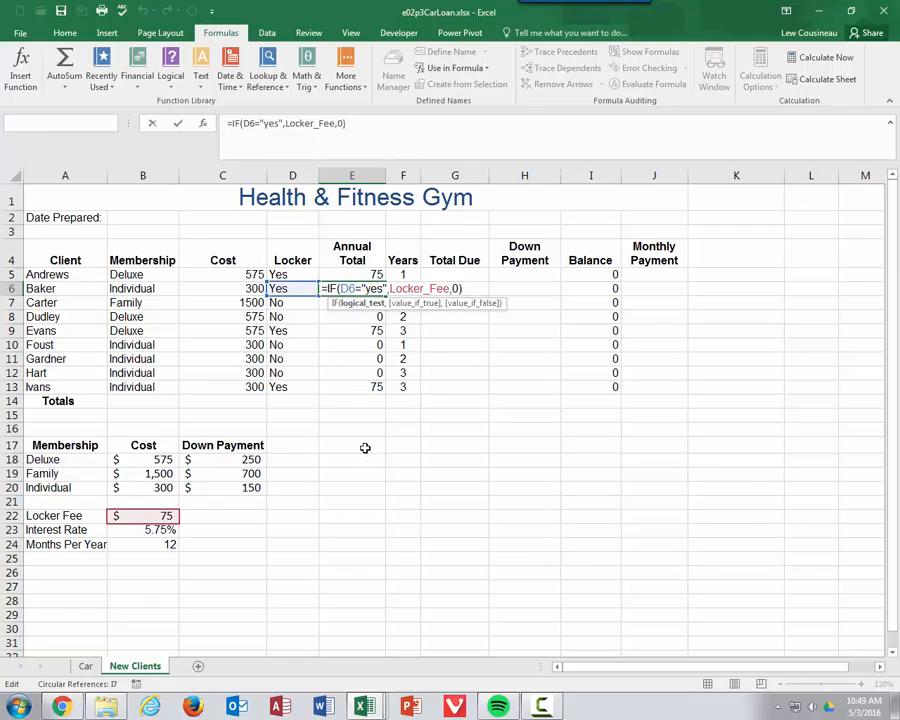
key("Escape")
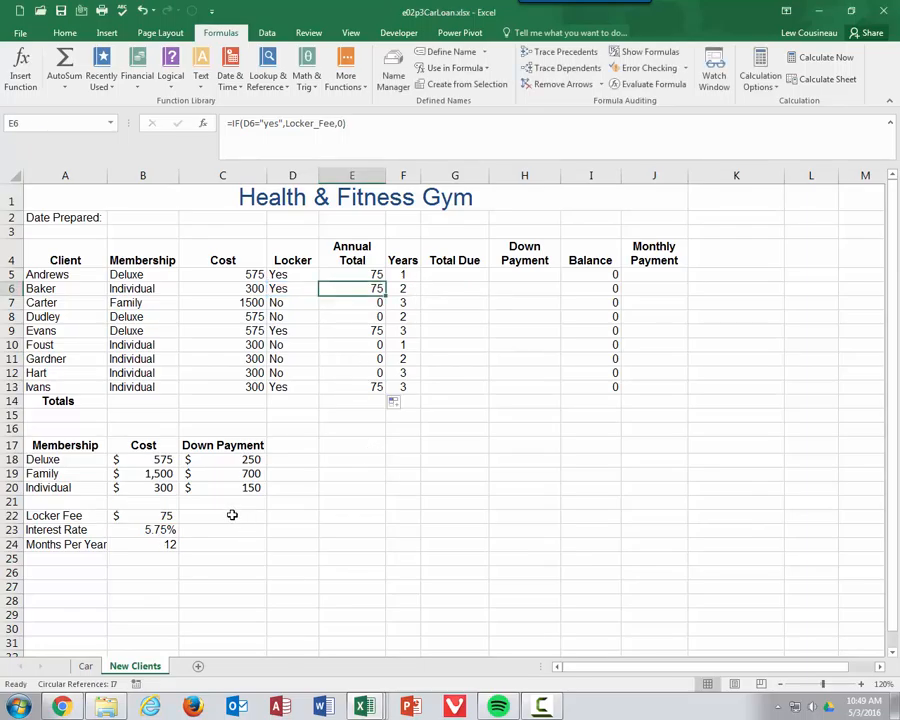
left_click(232, 515)
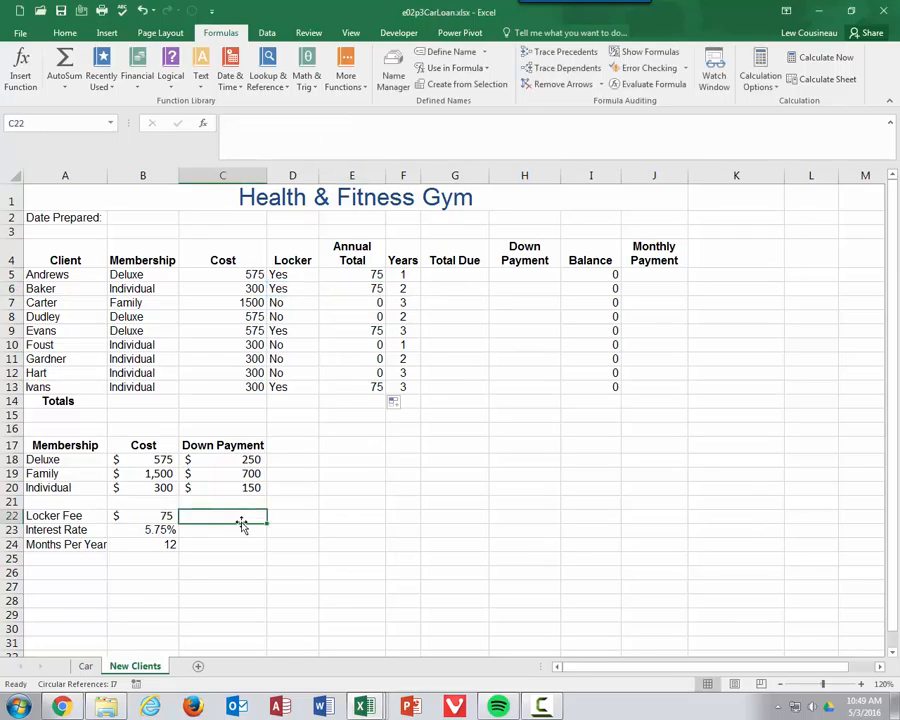
Step: Rename the defined name Cost_of_Car to CostofCar in the Name Manager
left_click(393, 72)
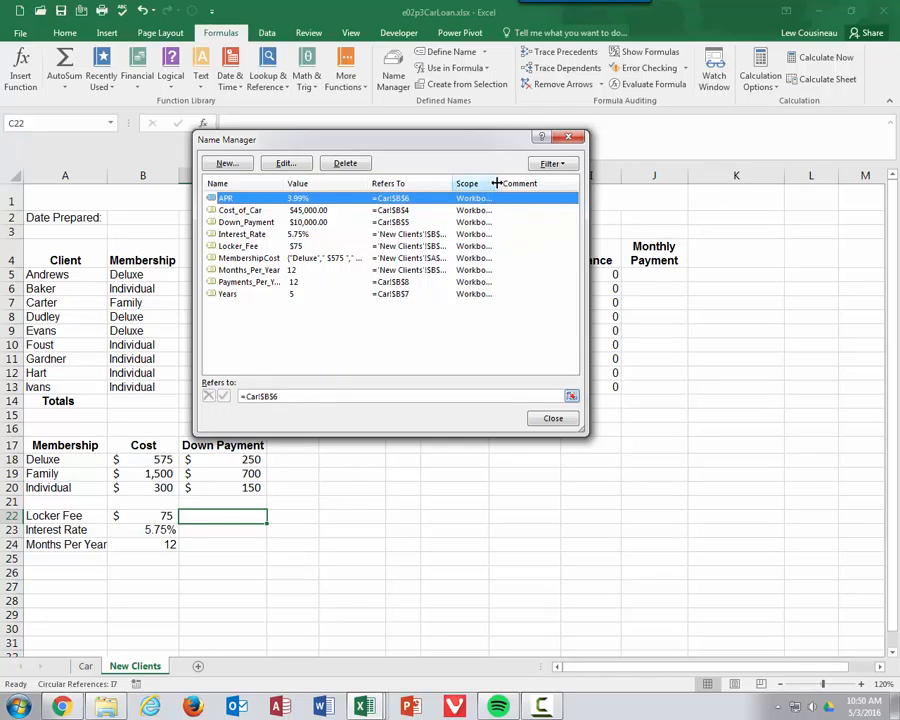
left_click_drag(497, 183, 547, 182)
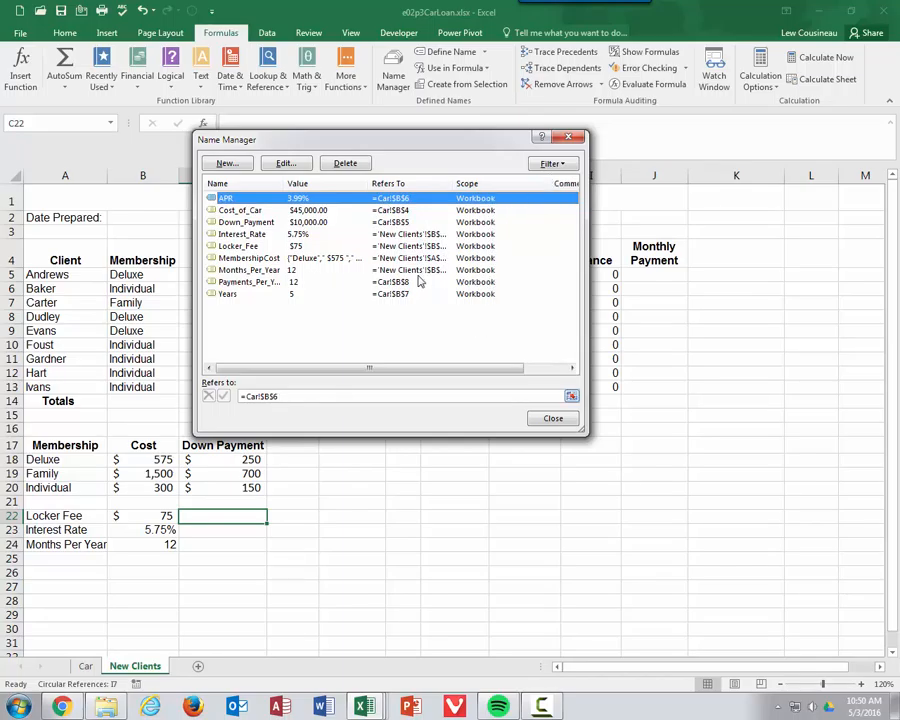
left_click(240, 210)
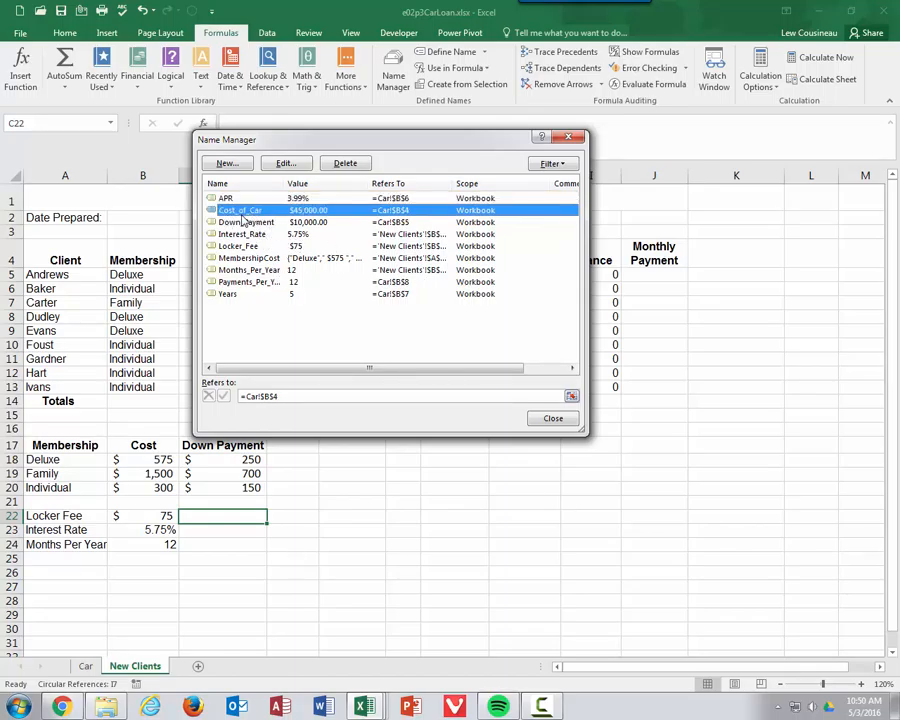
left_click(286, 163)
left_click(356, 233)
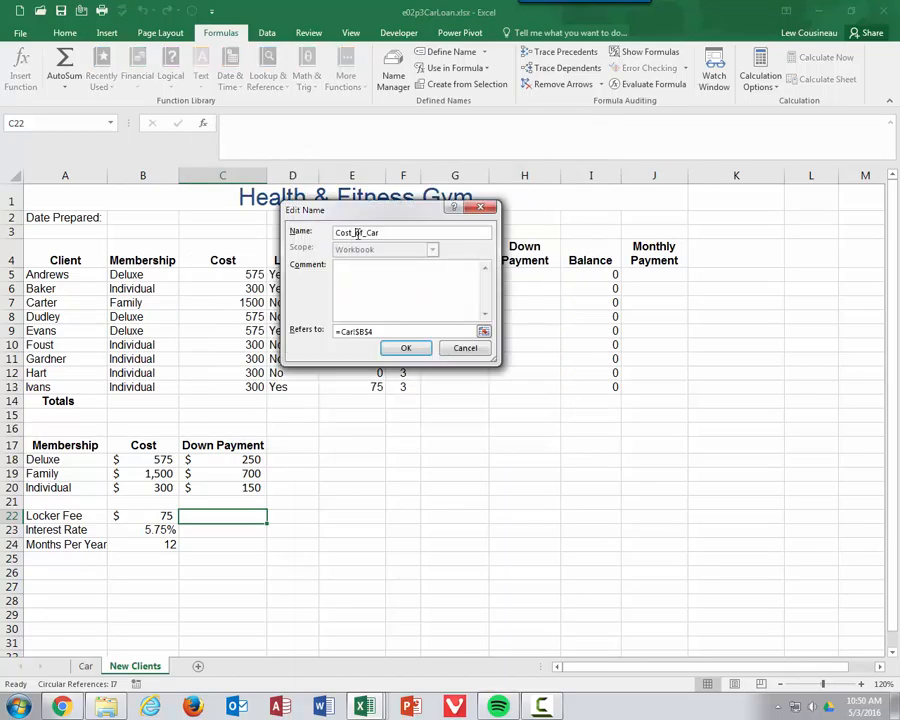
key("BackSpace")
left_click(367, 233)
key("BackSpace")
left_click(405, 348)
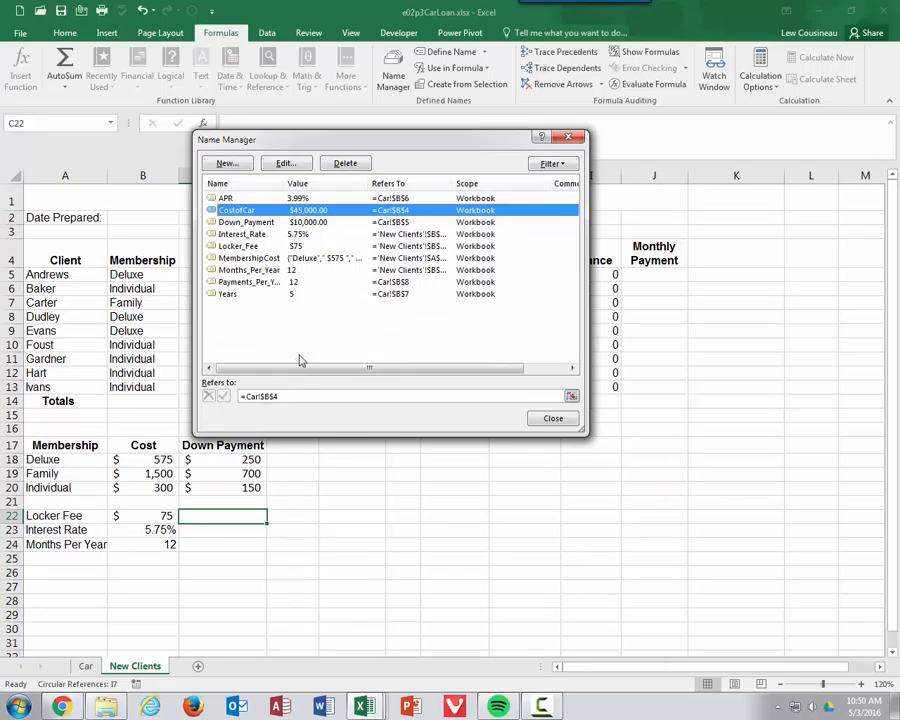
Step: Review what CostofCar and Locker_Fee refer to, then begin defining a new name
left_click(282, 395)
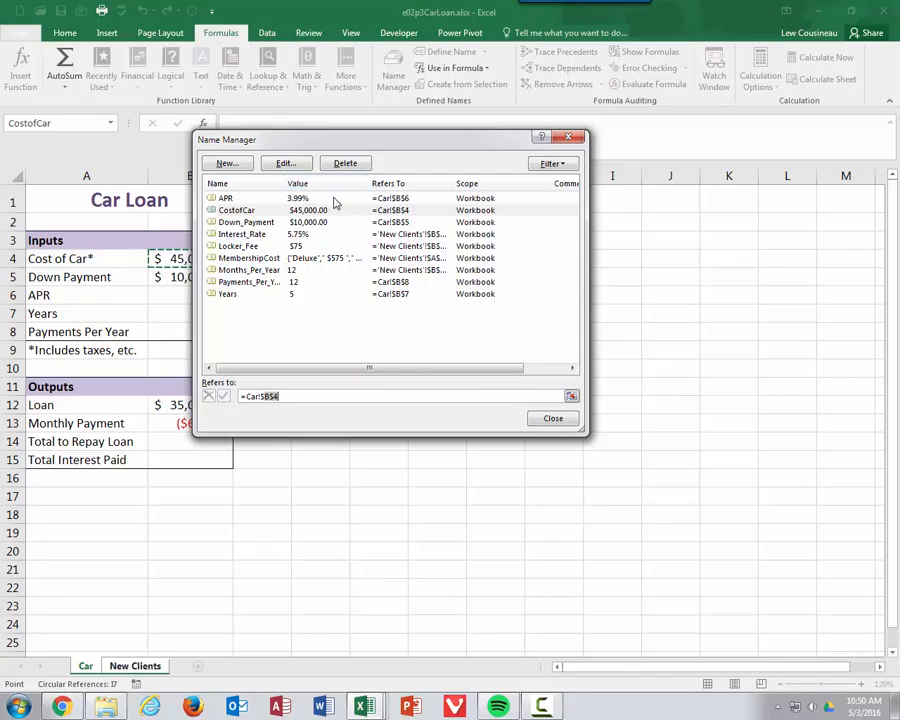
left_click(240, 246)
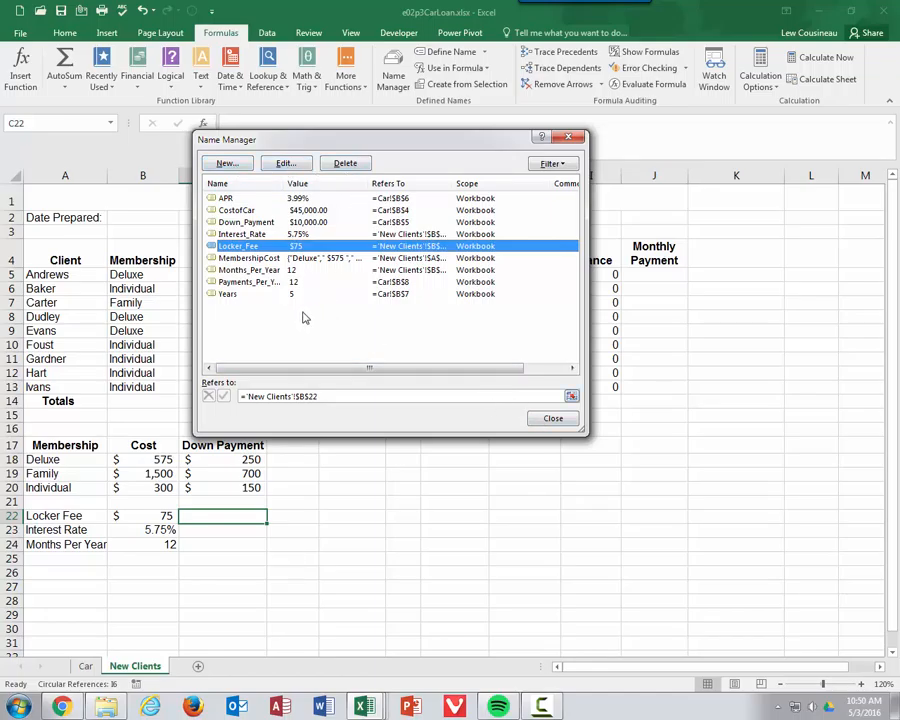
left_click(226, 165)
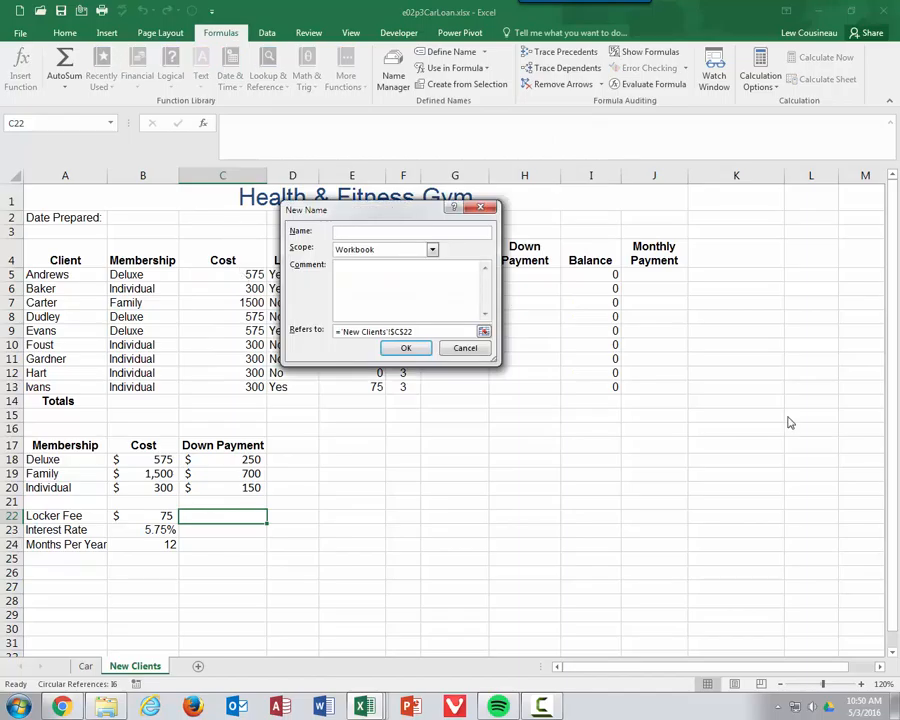
Step: Define the name DatePrepared referring to 'New Clients'!$B$2 and verify it in the Name Manager
type("DatePrepared")
left_click(466, 332)
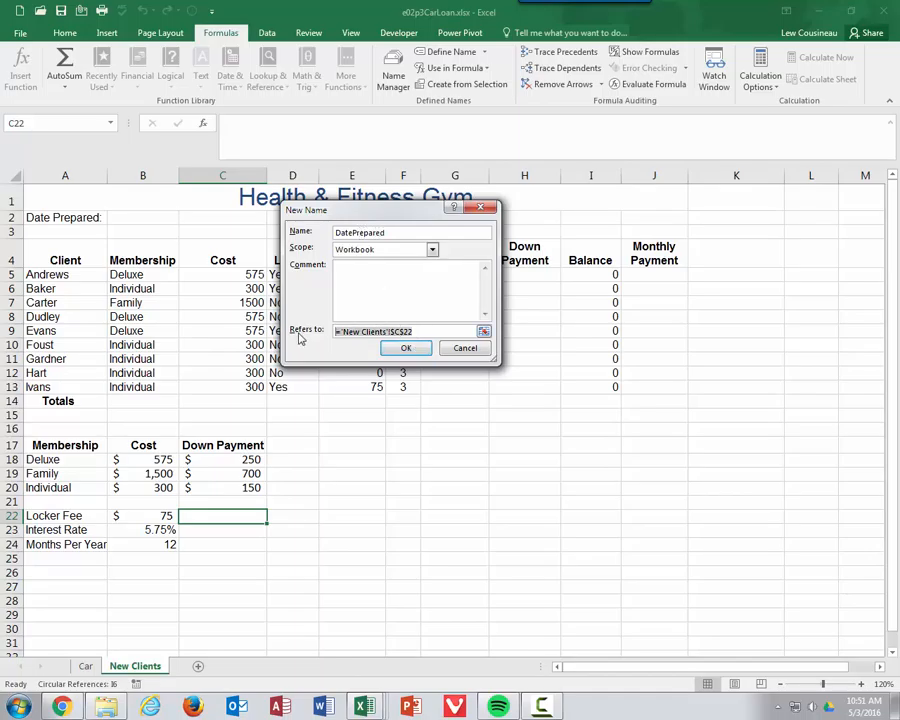
type("=")
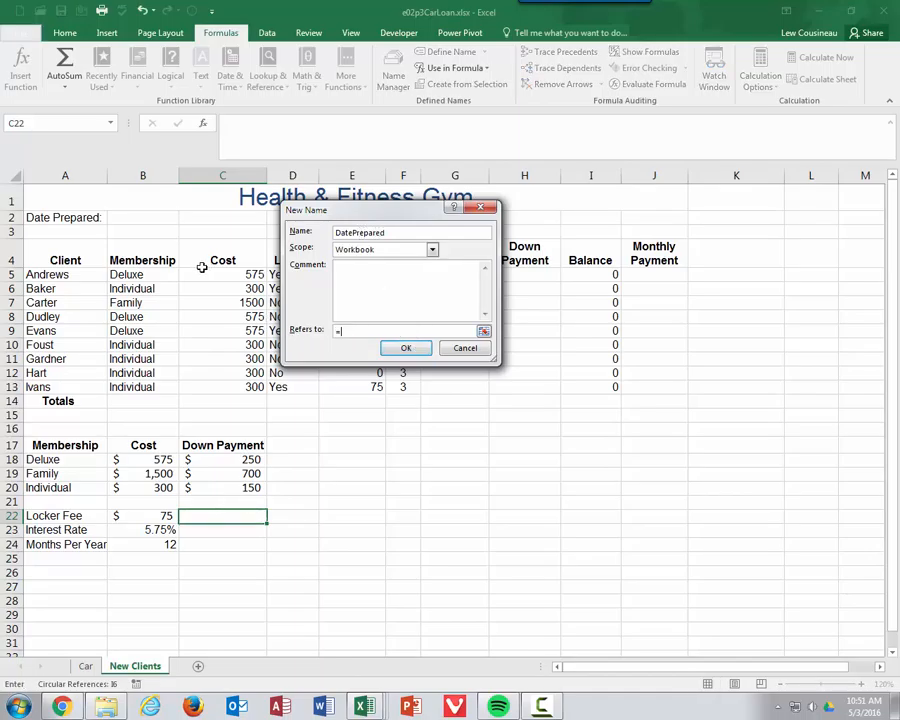
left_click(142, 218)
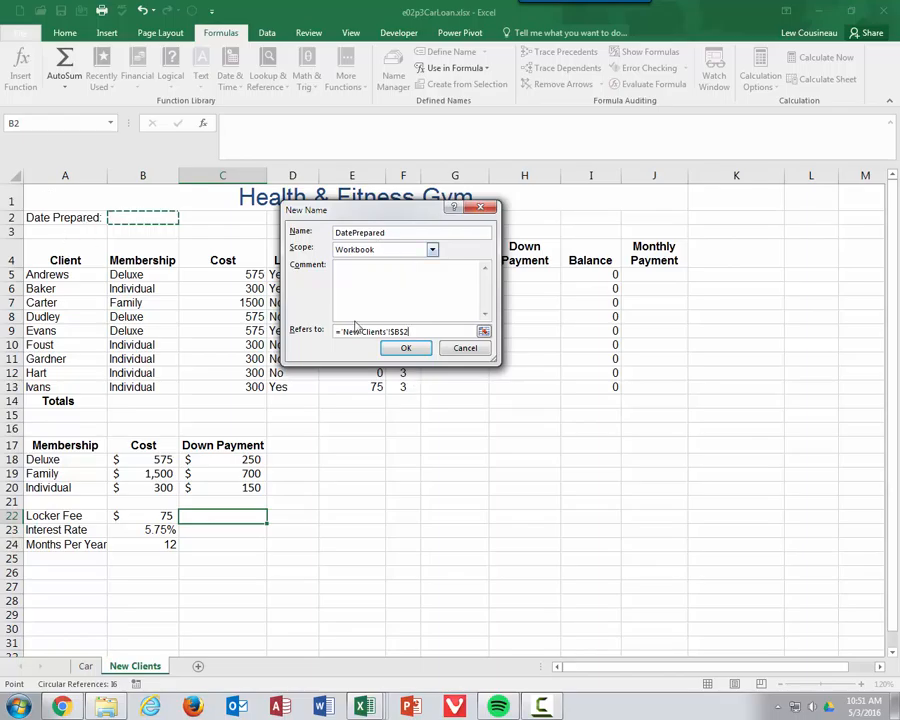
left_click(402, 349)
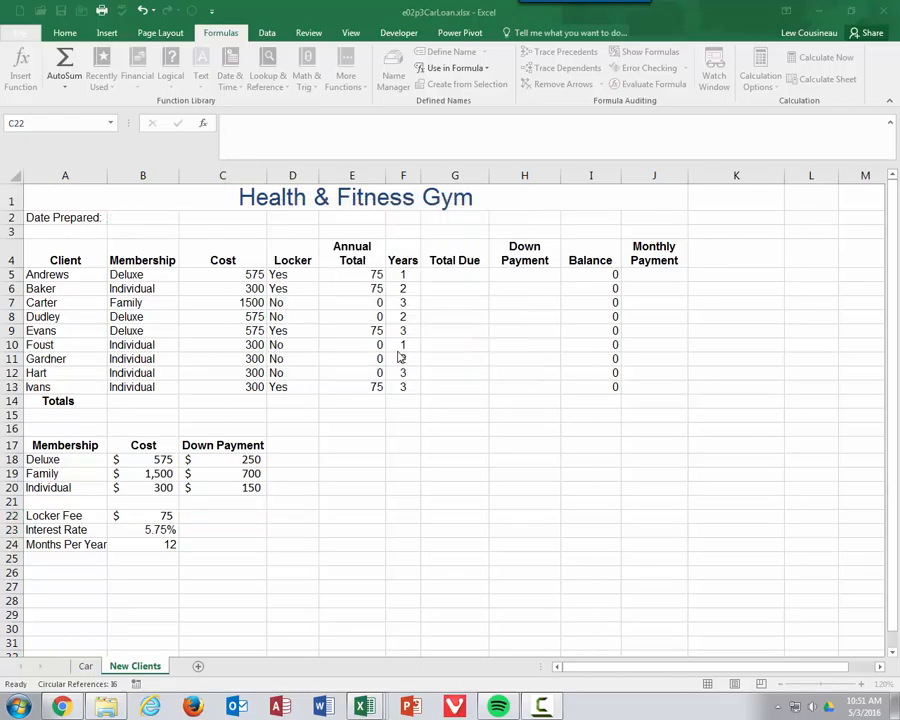
key("ctrl+F3")
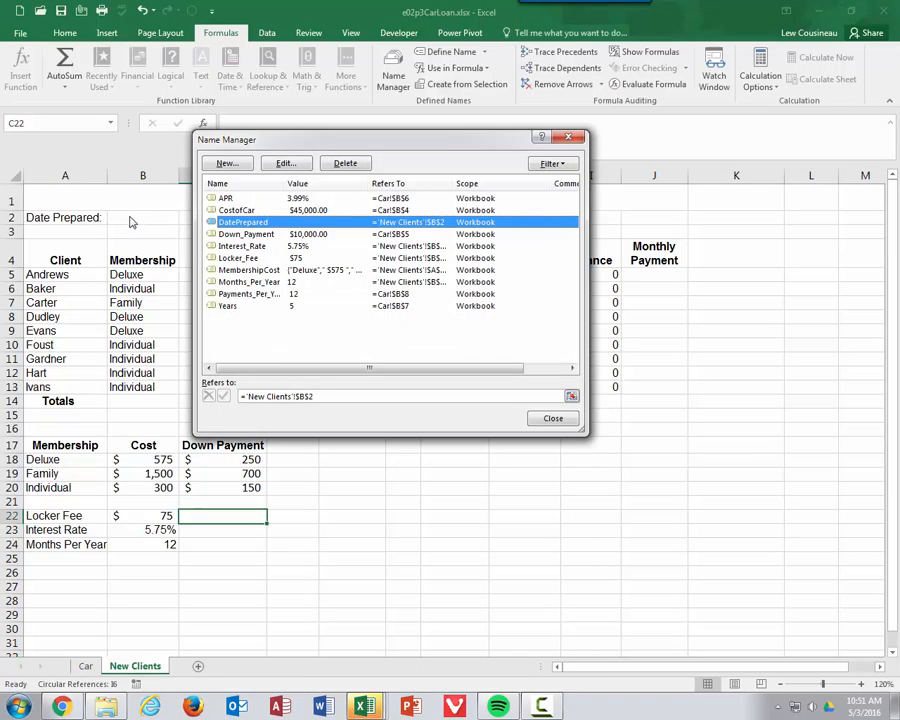
left_click(553, 418)
left_click(148, 219)
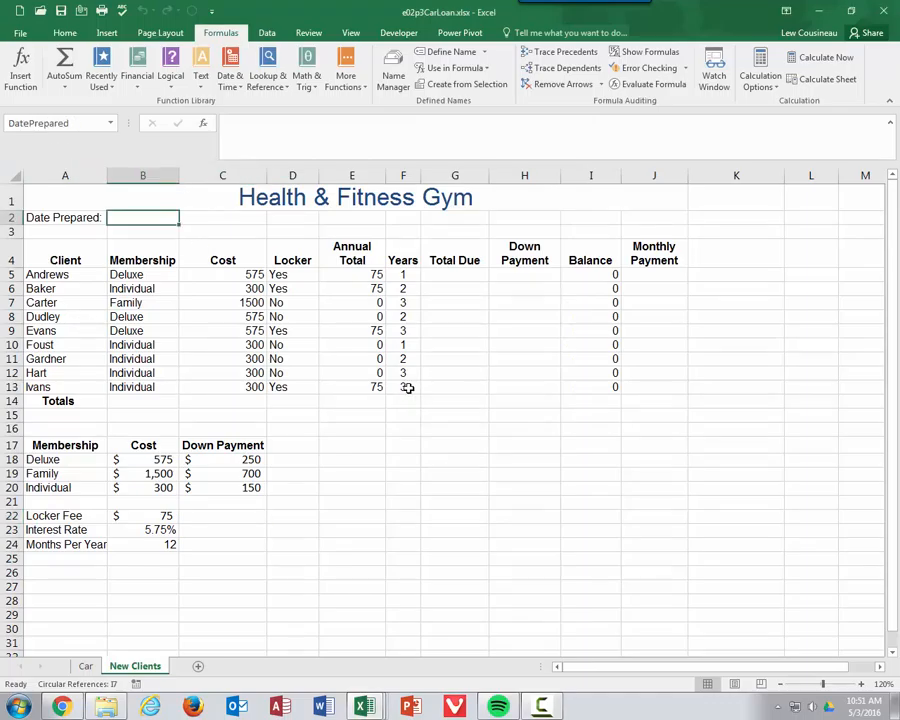
Step: Check that the Car sheet's Loan formula in B12 reads CostofCar minus Down_Payment
left_click(85, 666)
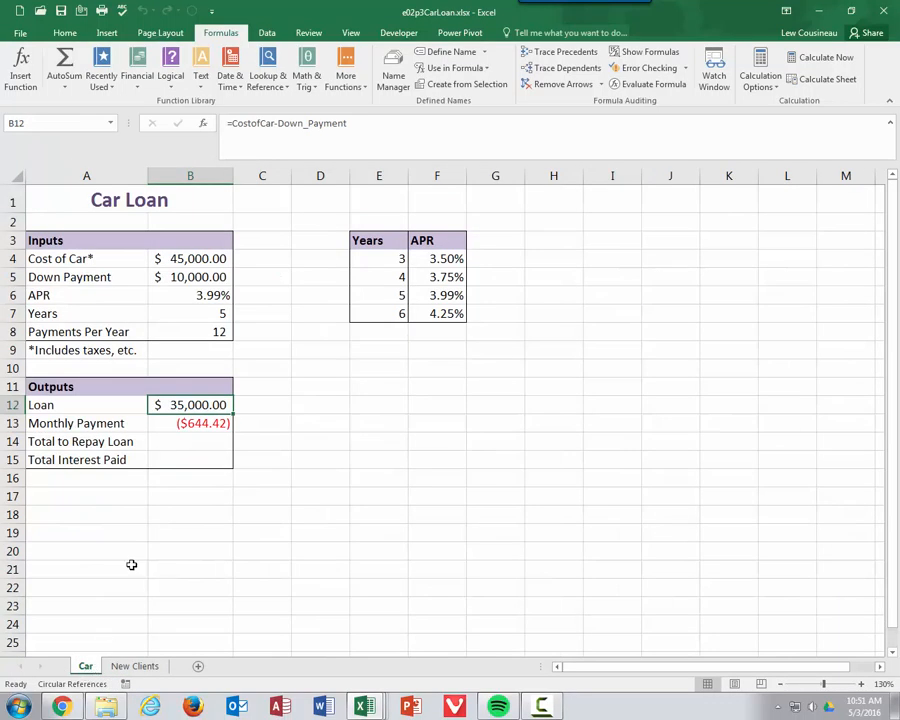
double_click(193, 406)
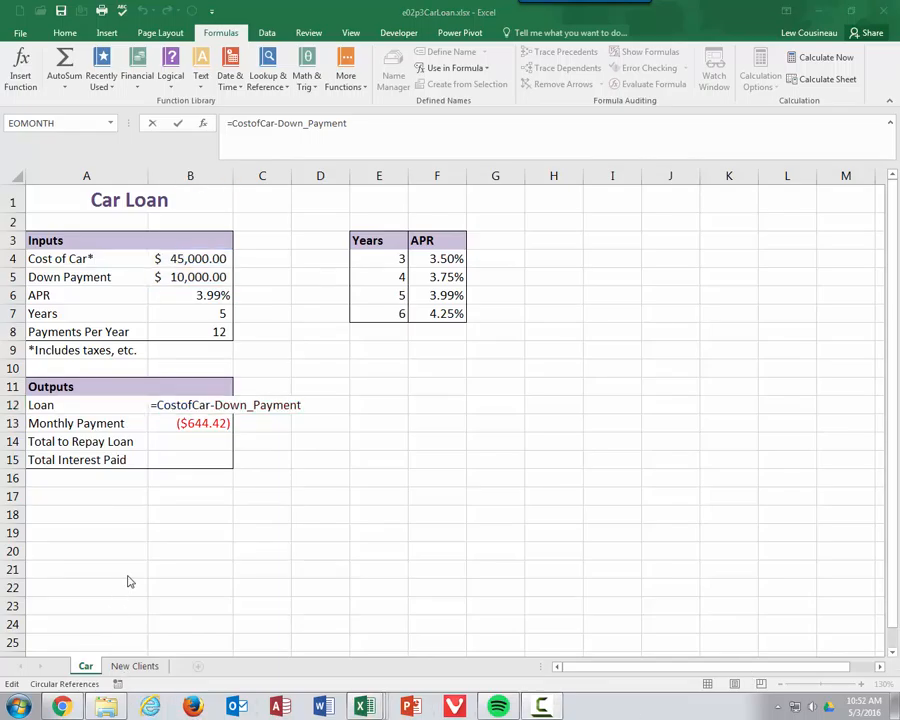
key("ctrl+Return")
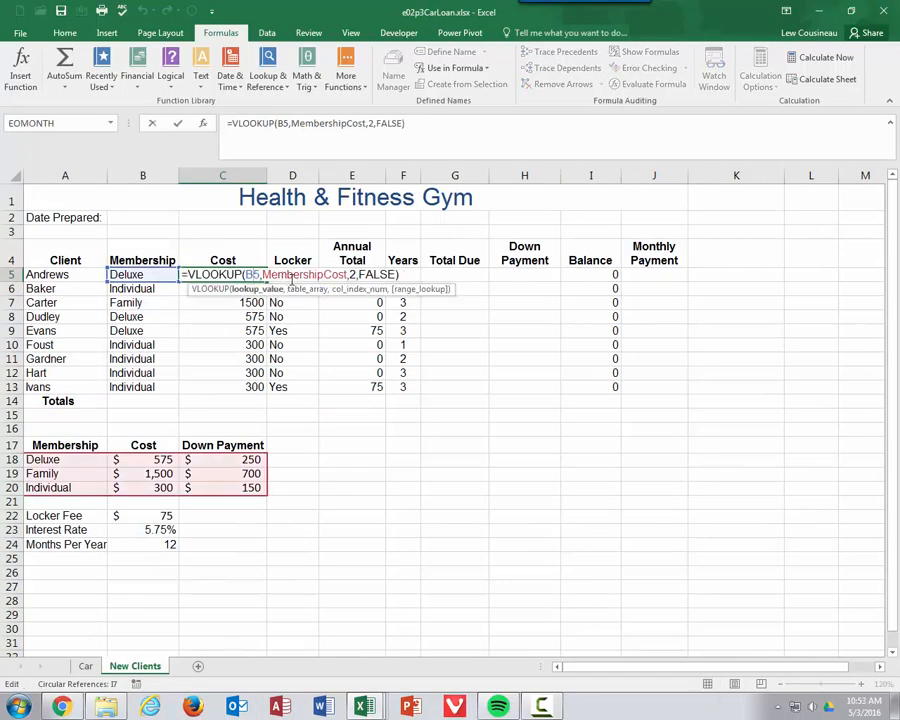